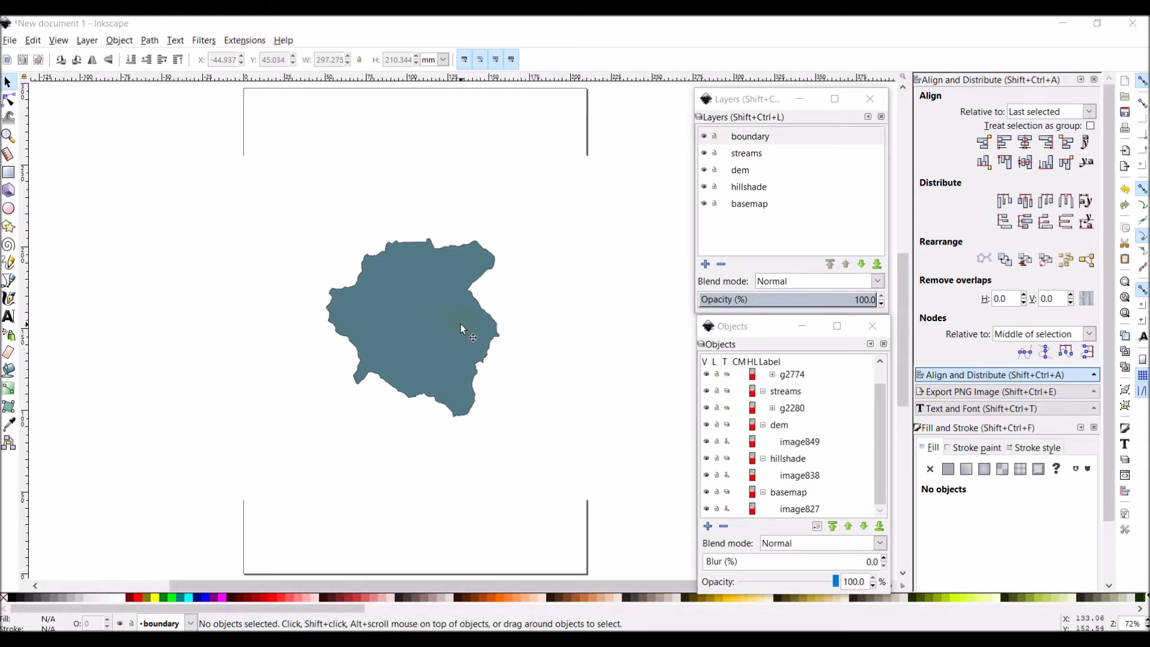
Make boundary the active layer and expand its g2774 group to inspect sub-groups g2754, g2750, g2742, g2726
left_click(722, 138)
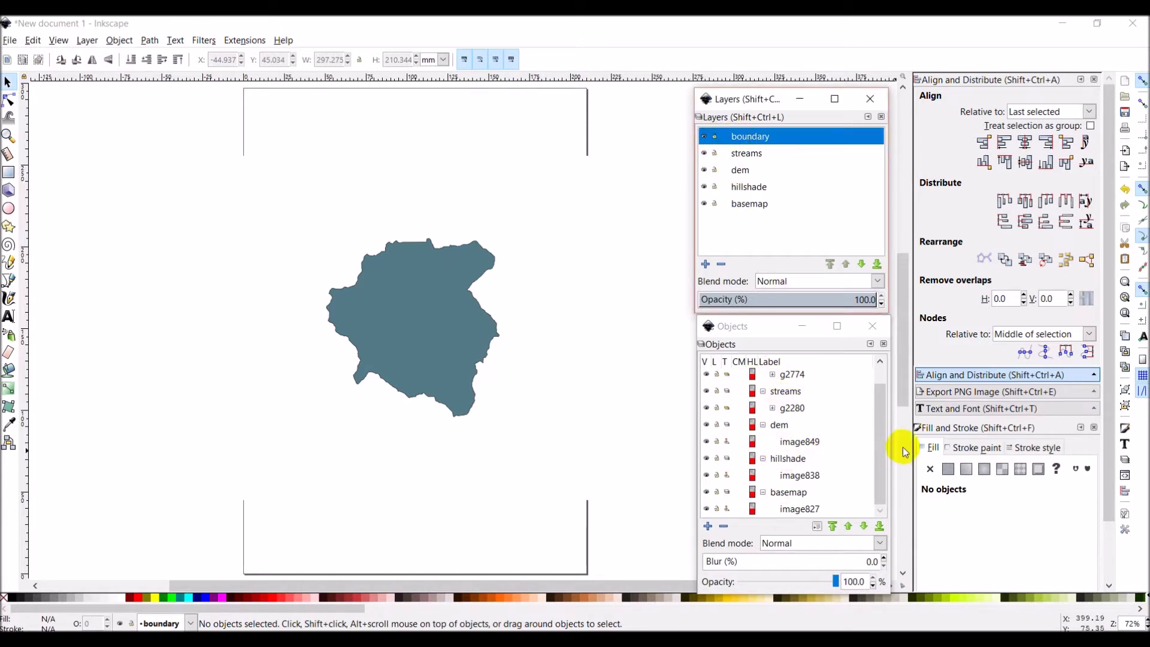
left_click_drag(879, 452, 886, 395)
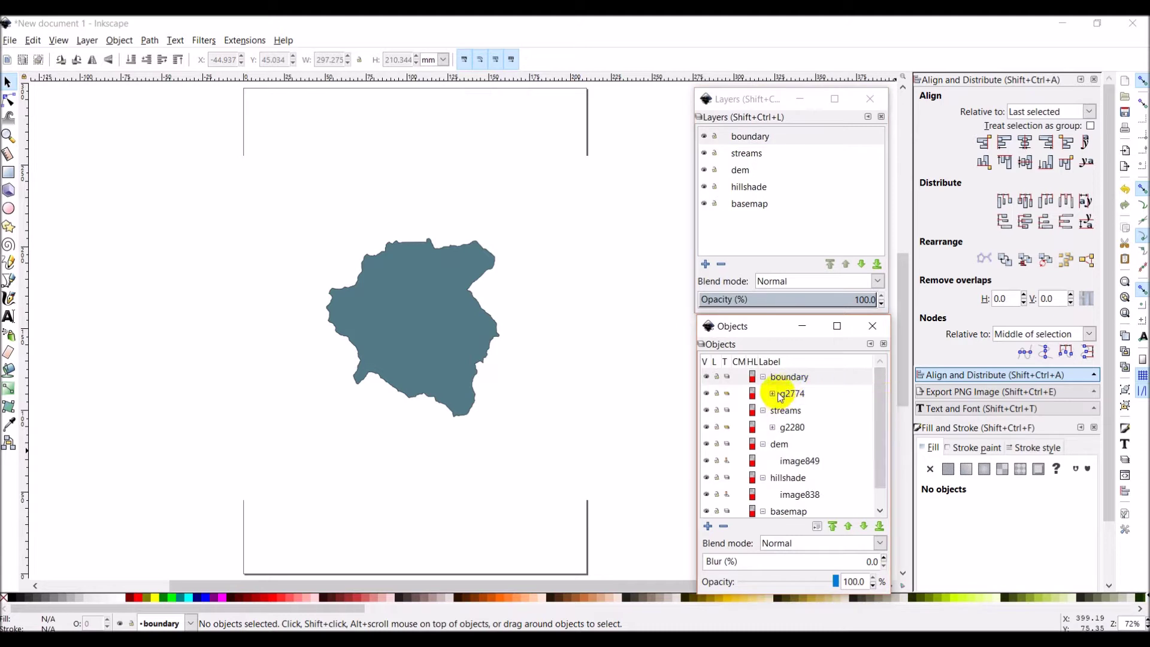
left_click(796, 396)
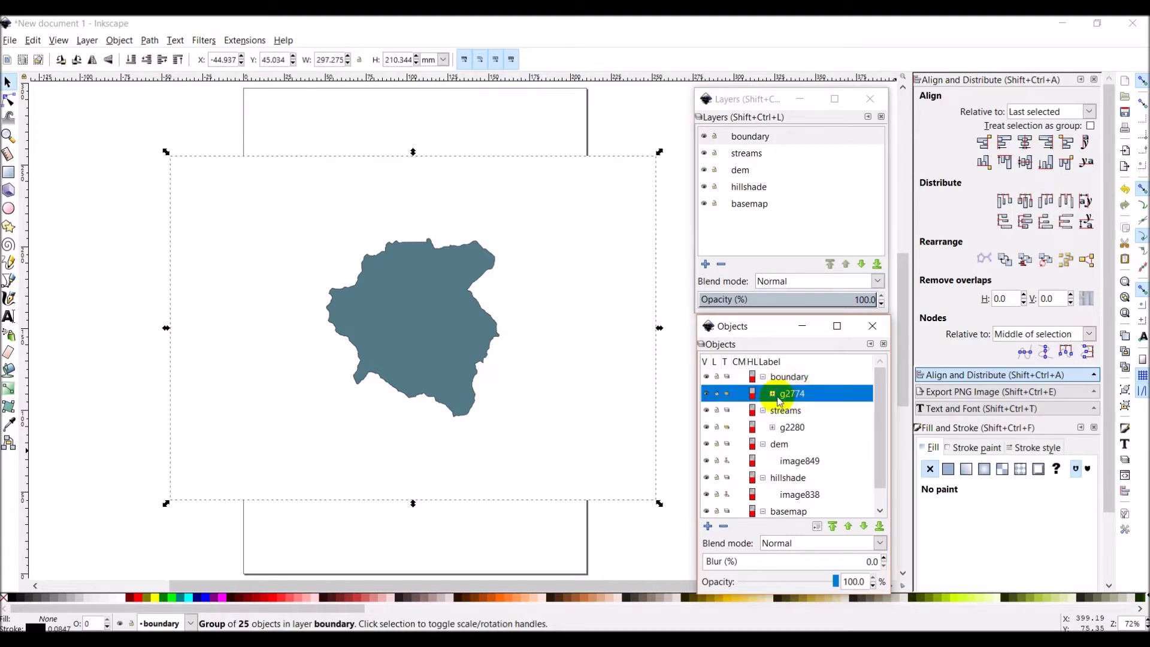
left_click(773, 394)
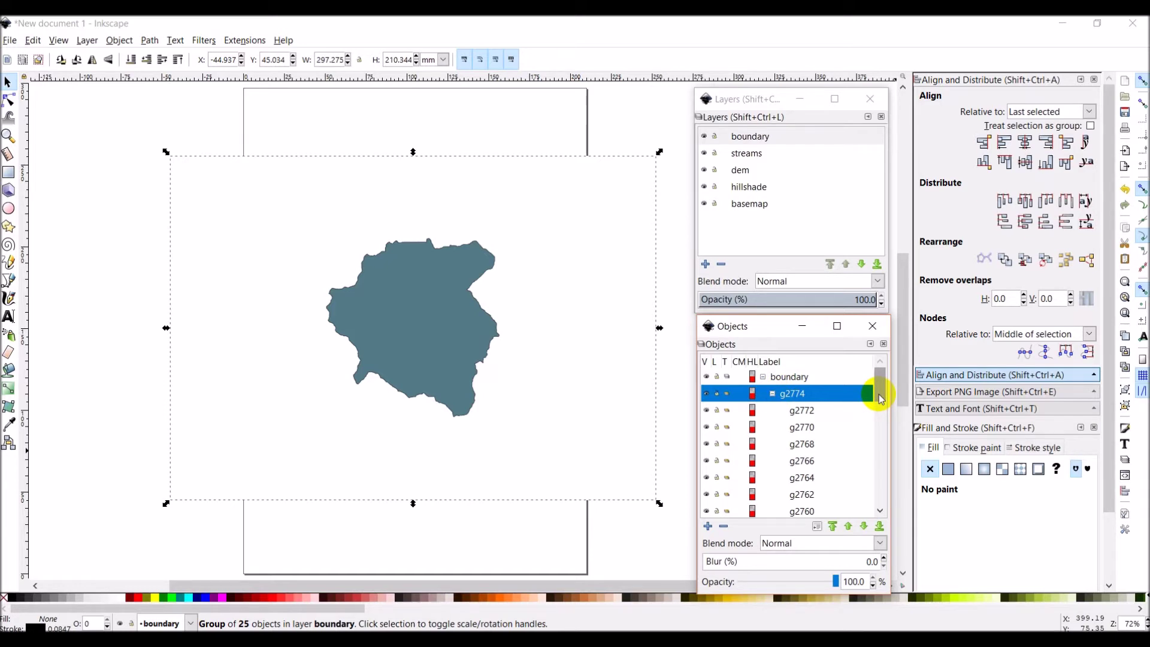
scroll(880, 398, "down", 1)
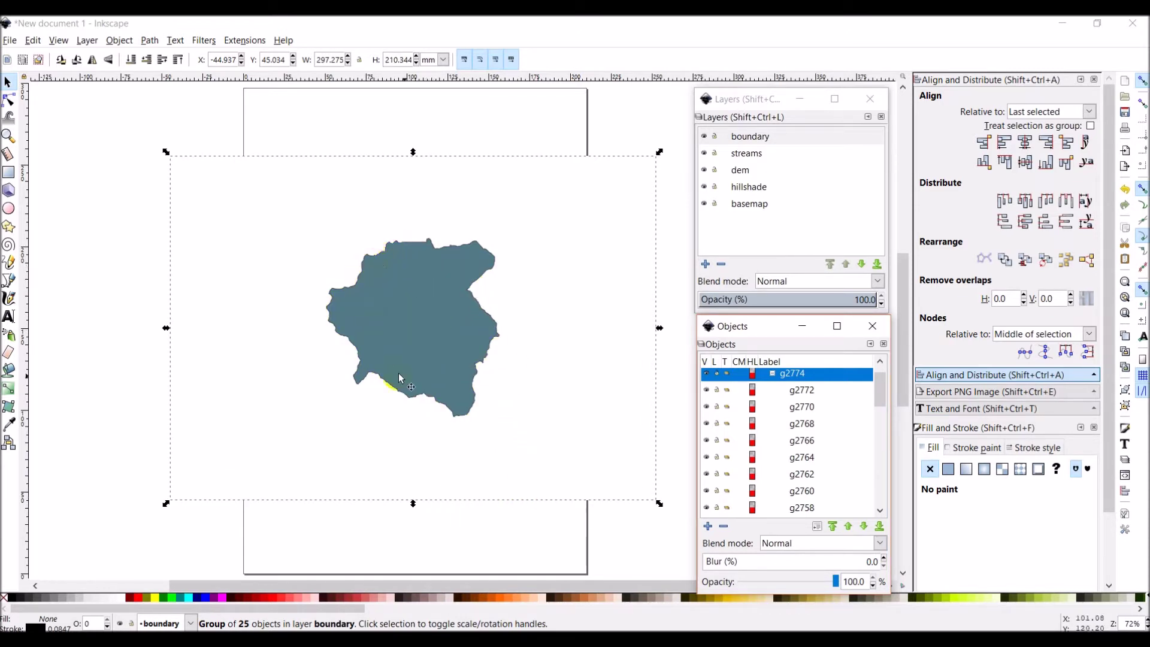
left_click_drag(881, 390, 881, 420)
left_click(806, 421)
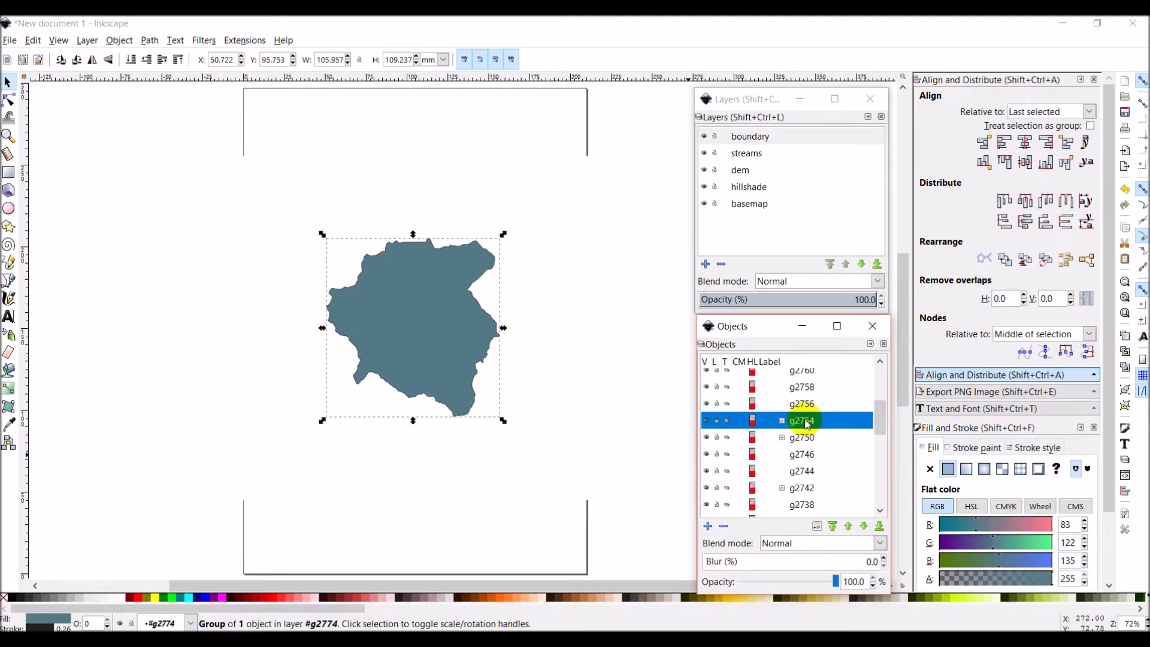
left_click(804, 438)
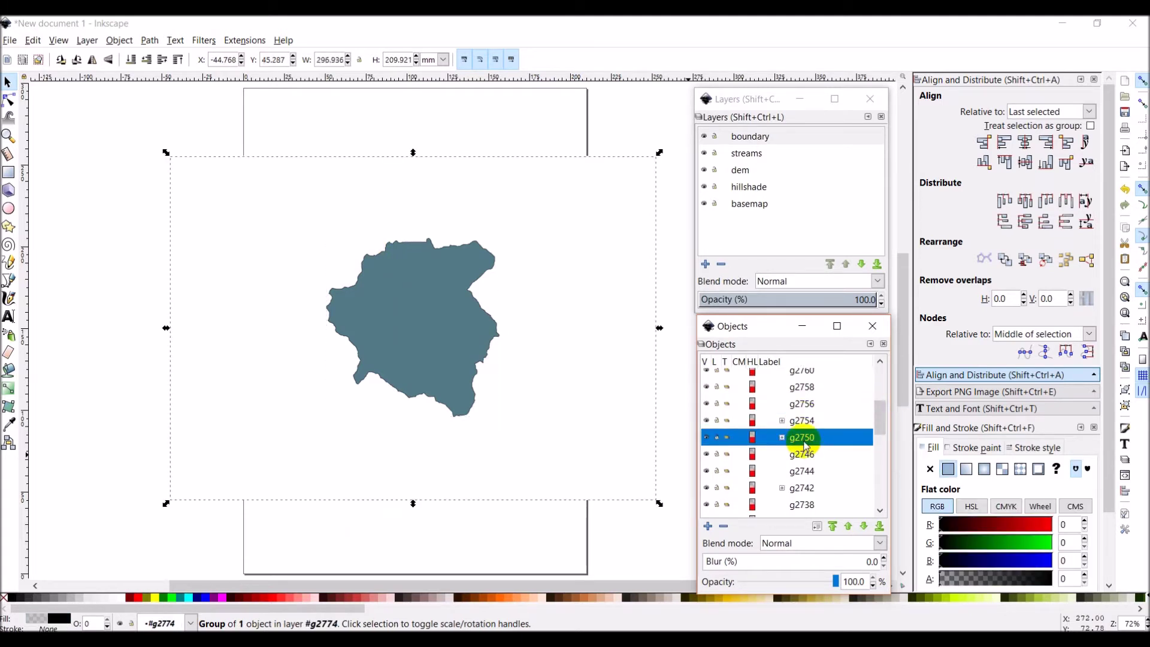
left_click(809, 490)
mouse_move(879, 419)
left_mouse_down()
mouse_move(881, 458)
mouse_move(886, 380)
mouse_move(875, 415)
left_mouse_up()
left_click(802, 436)
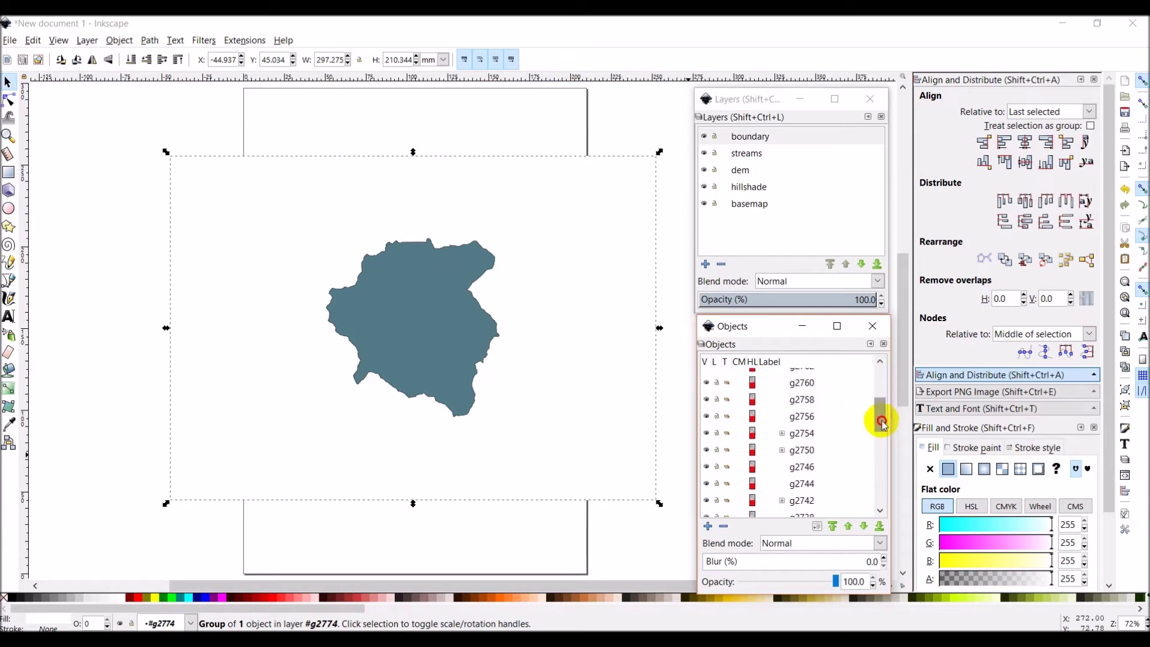
left_click(806, 434)
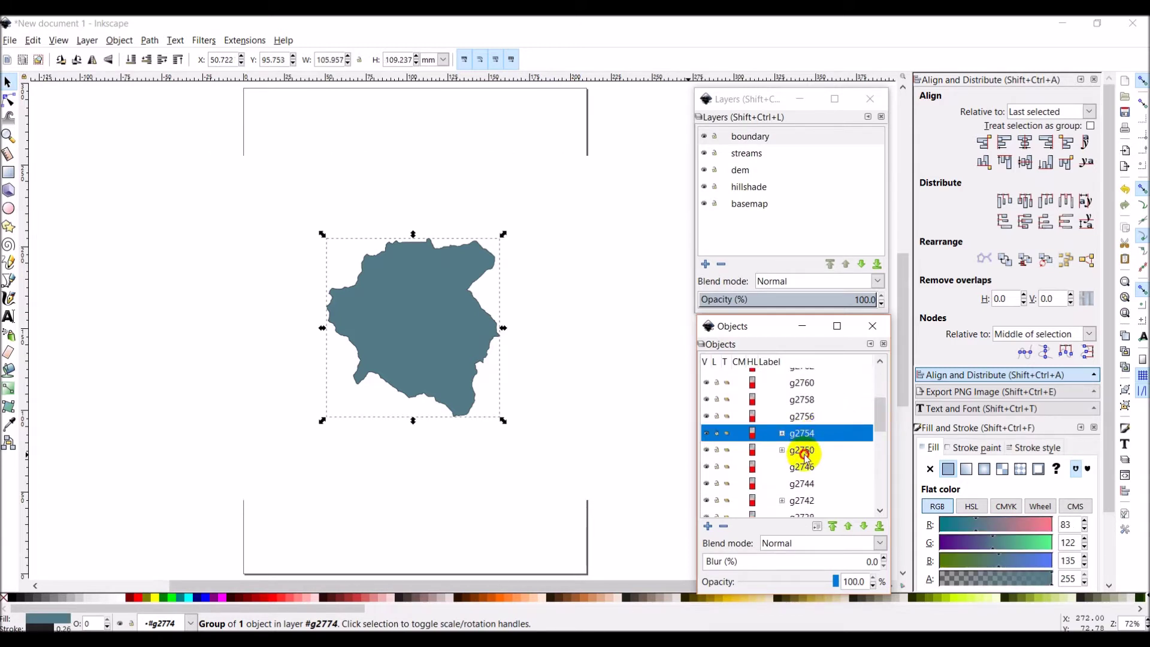
Delete the g2750 and g2742 sub-groups from g2774
left_click(801, 451)
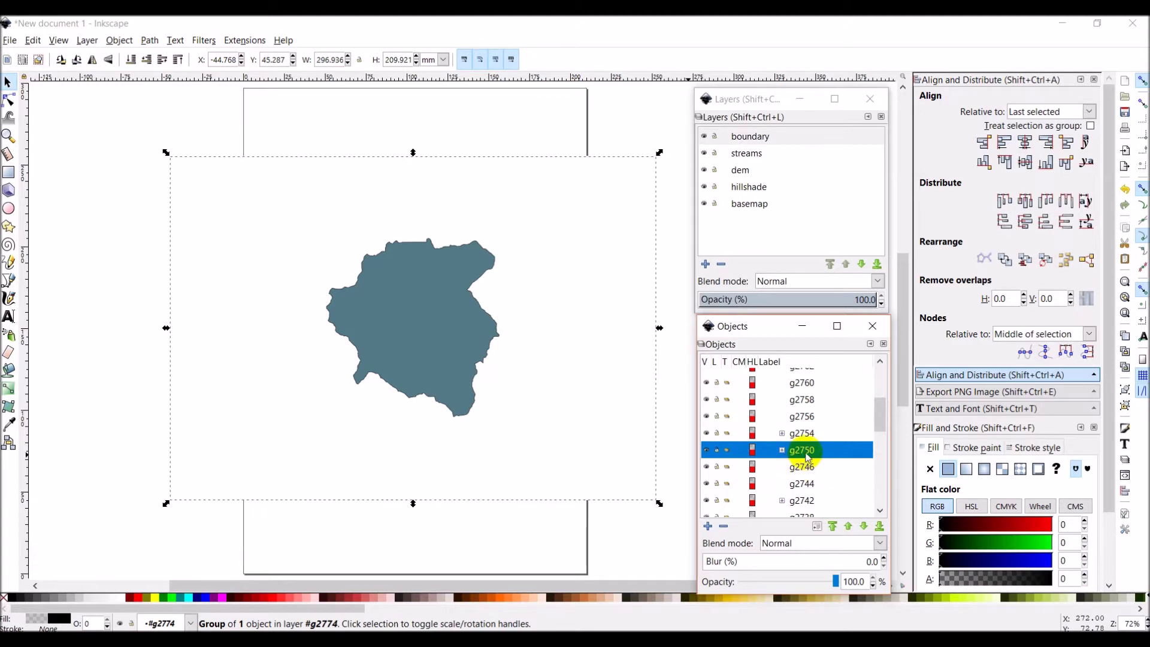
key("Delete")
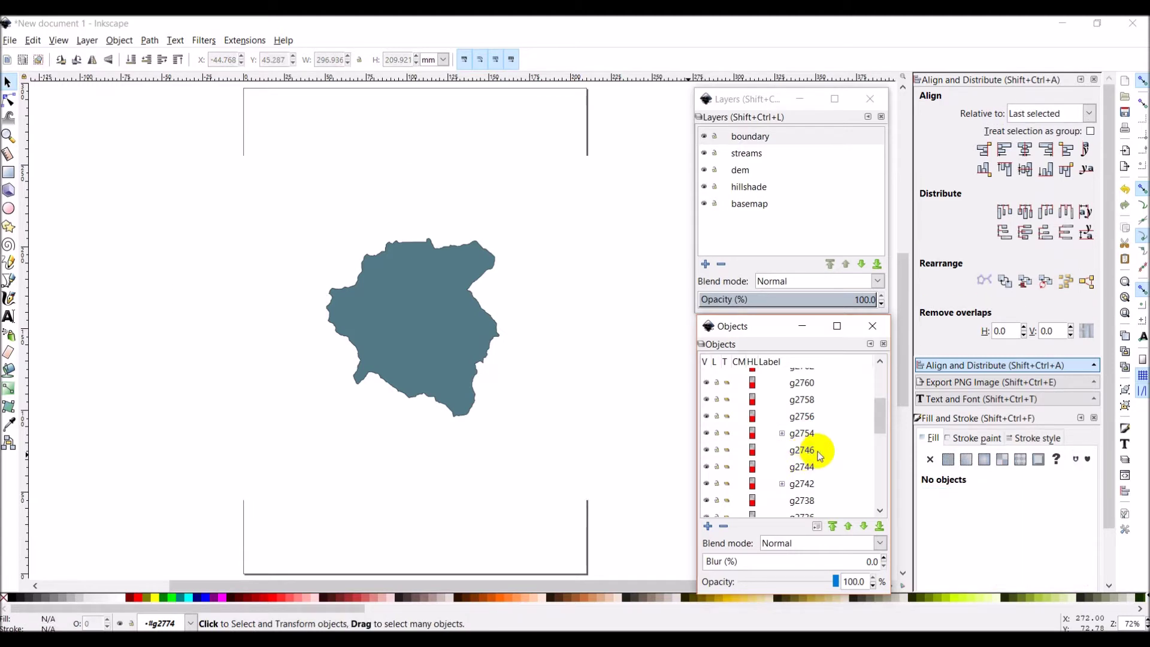
left_click(801, 488)
key("Delete")
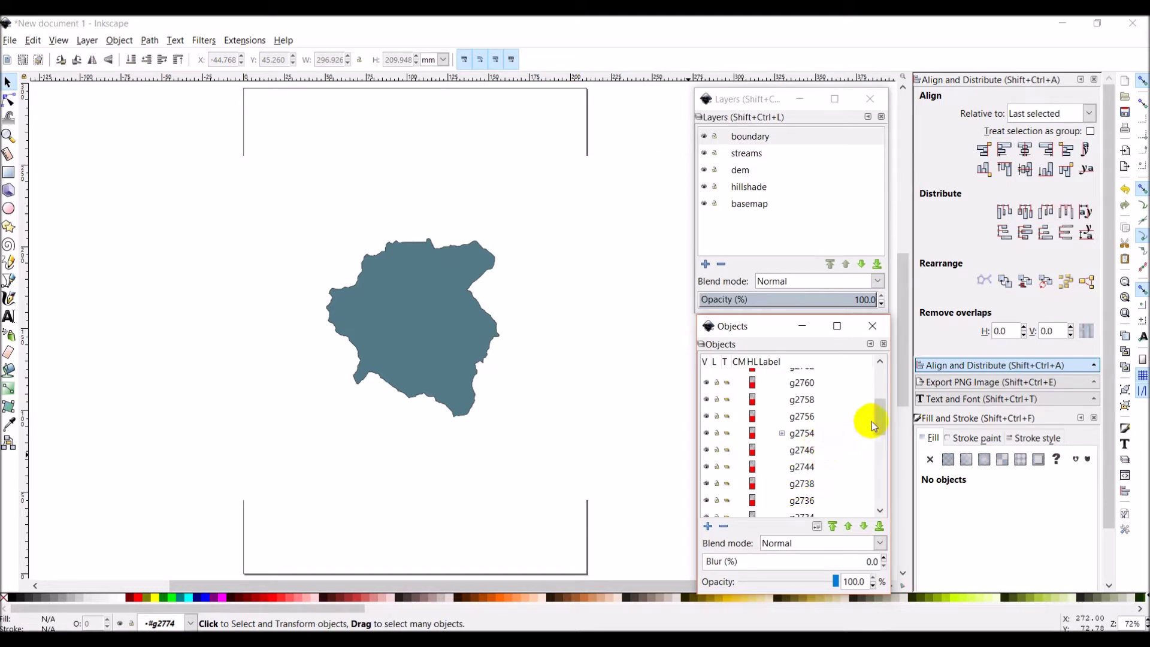
left_click(803, 433)
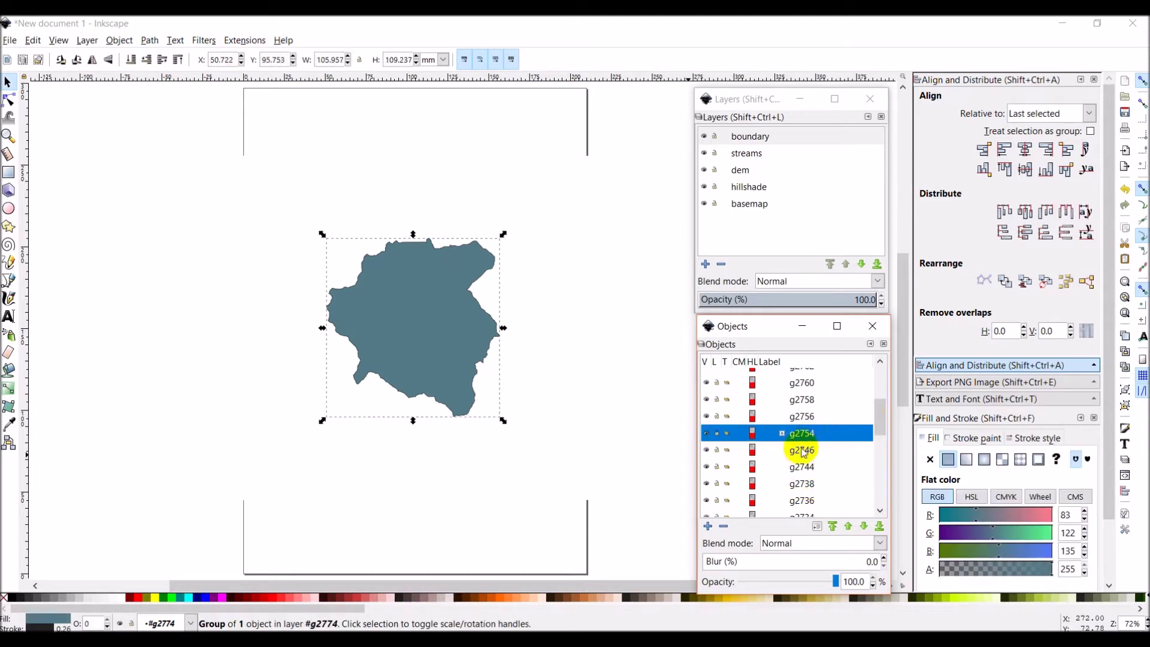
left_click(808, 453)
left_click_drag(879, 419, 881, 452)
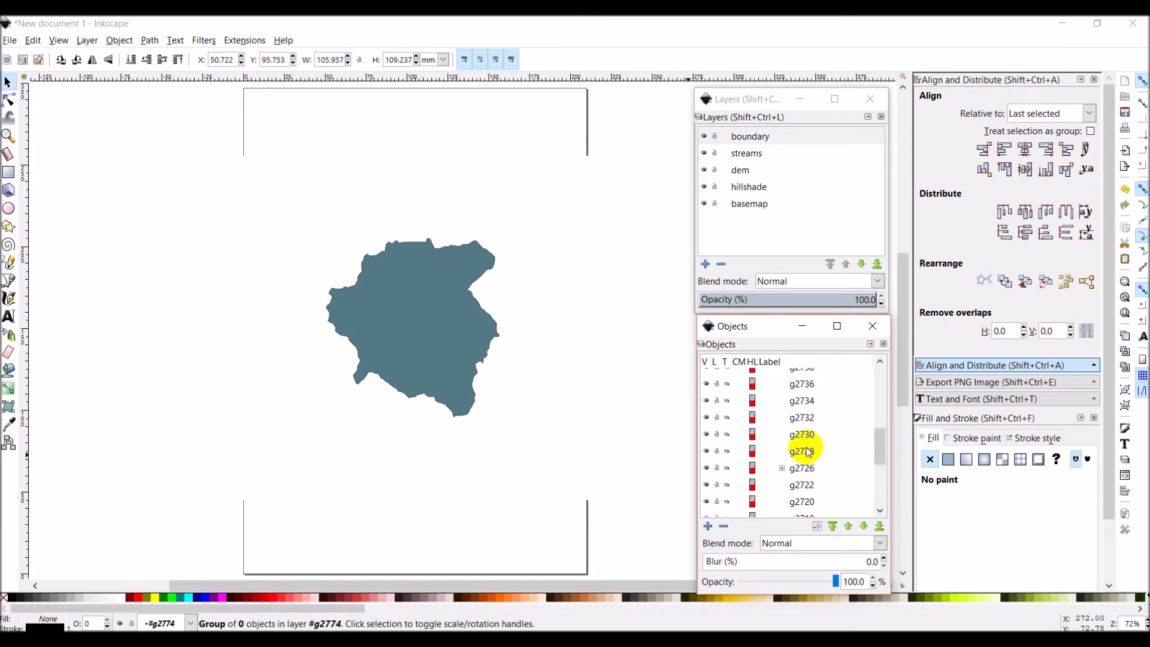
Delete the batch of groups down to g2728, then the five groups from g2726 to g2716
left_click(809, 452, "shift")
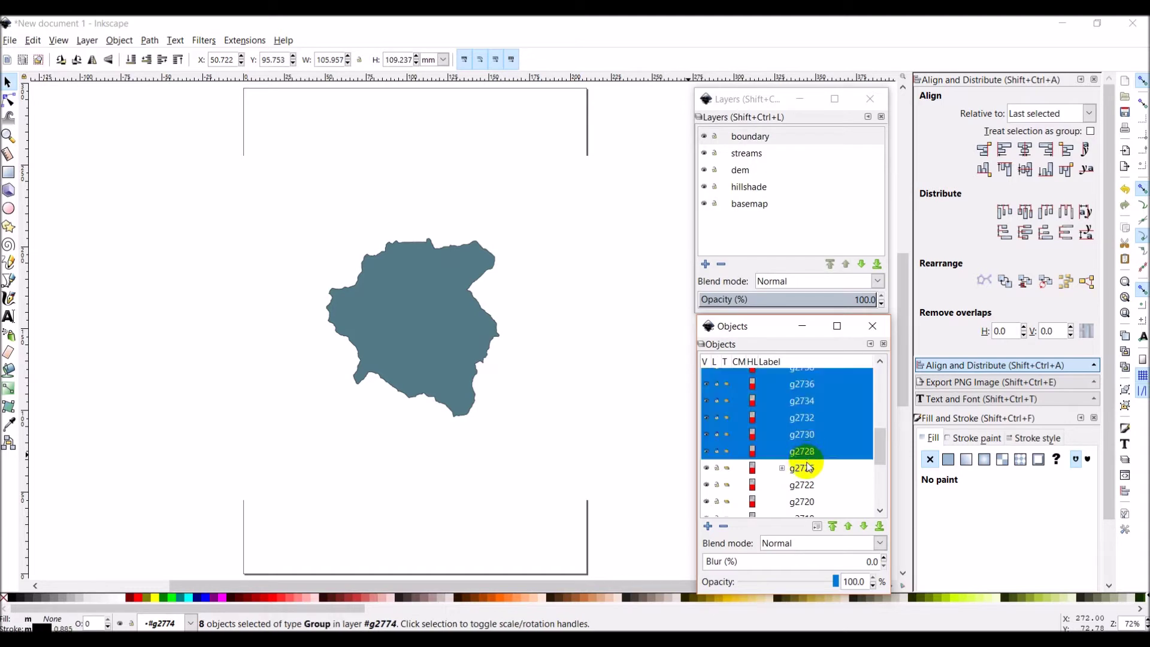
scroll(815, 459, "down", 3)
key("Escape")
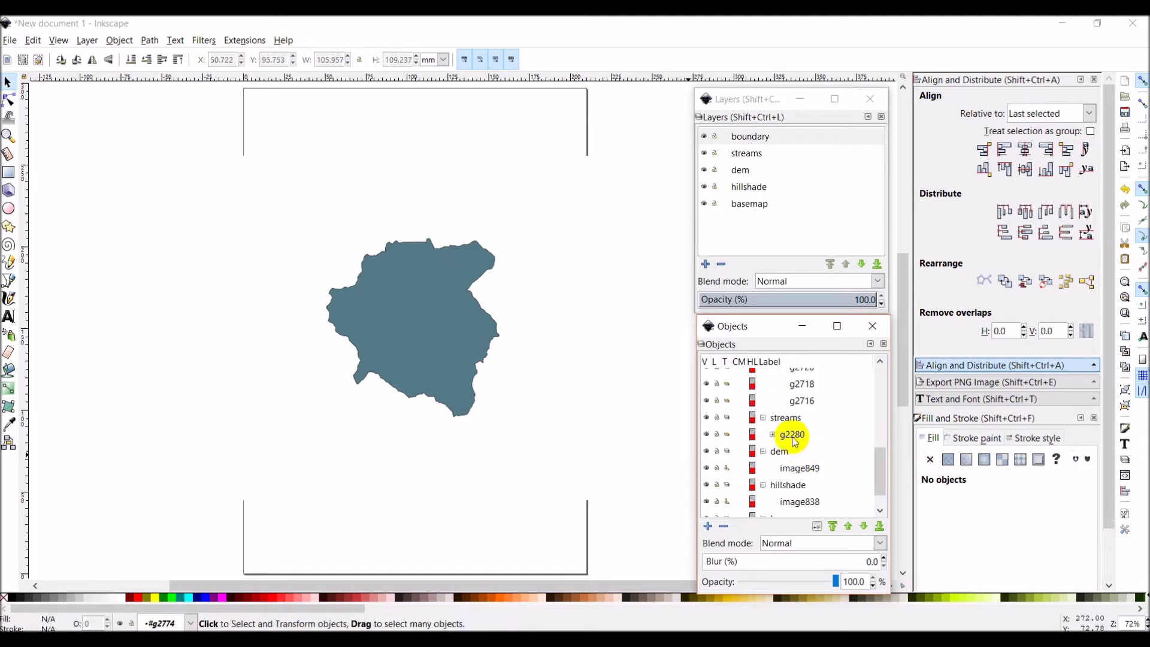
left_click(808, 408)
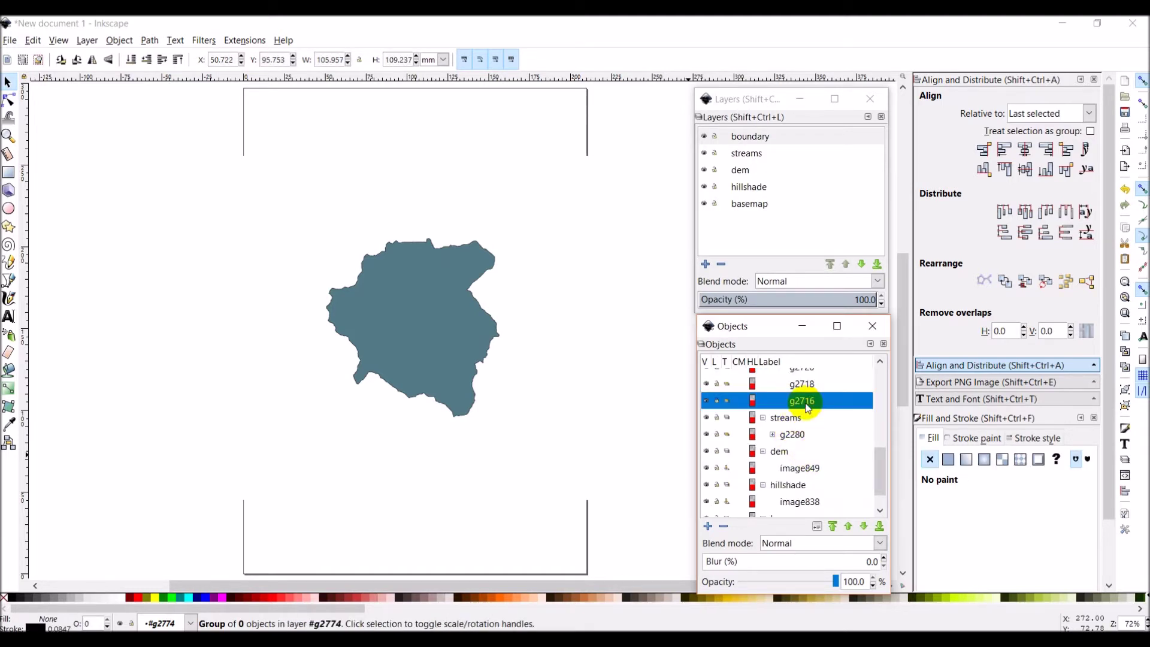
scroll(808, 408, "up", 2)
left_click(807, 411)
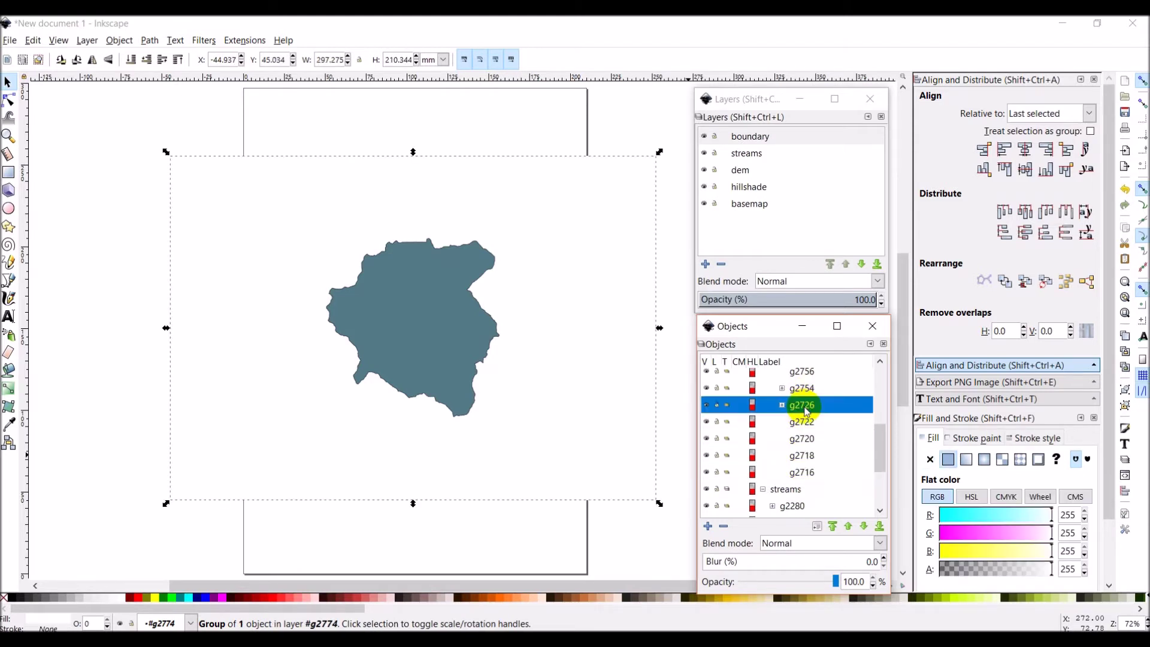
left_click(805, 473, "shift")
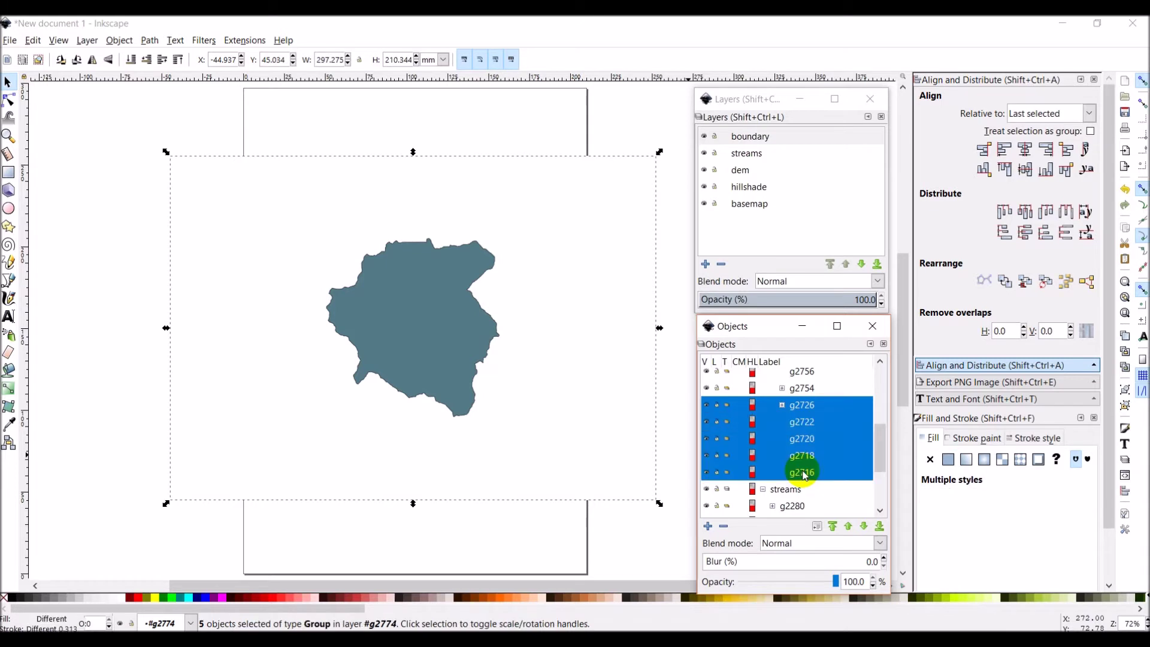
key("Delete")
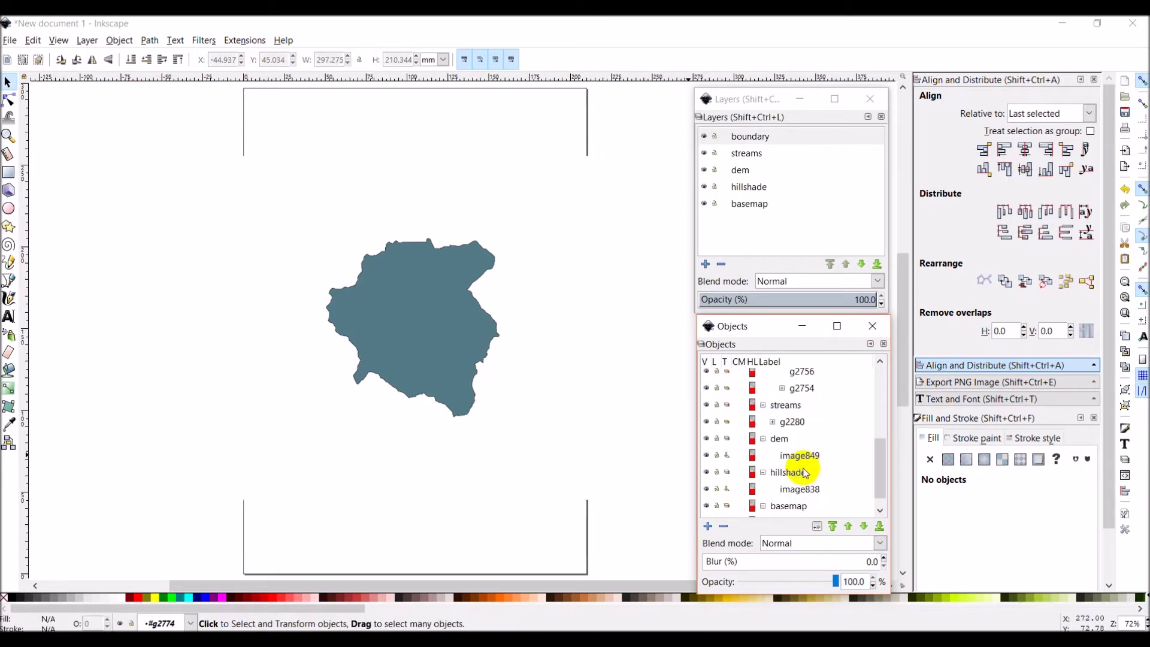
Delete the nine remaining groups from g2772 down, leaving only g2754 inside g2774
left_click(809, 391)
scroll(809, 397, "up", 1)
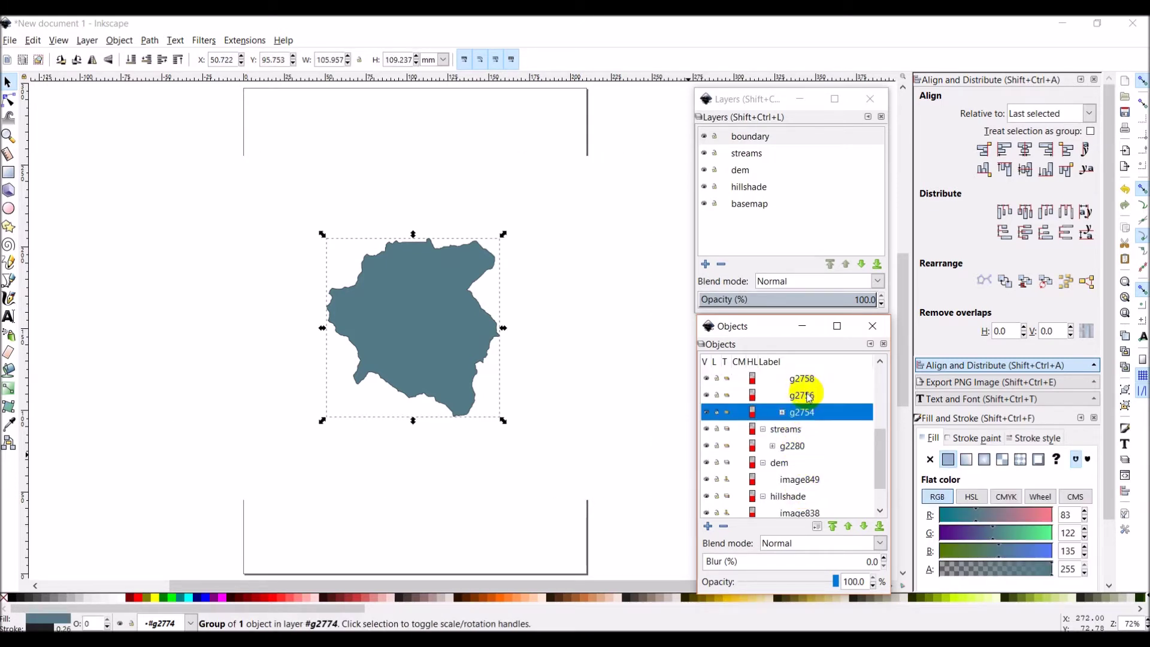
left_click(809, 396)
scroll(812, 402, "up", 5)
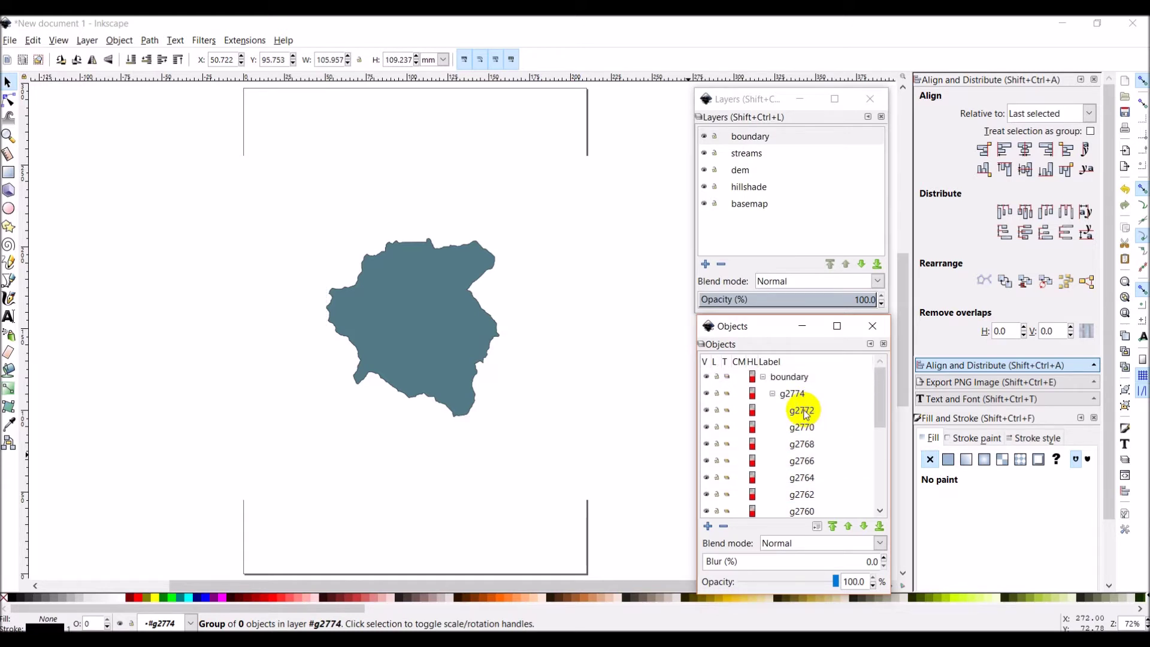
left_click(806, 412, "shift")
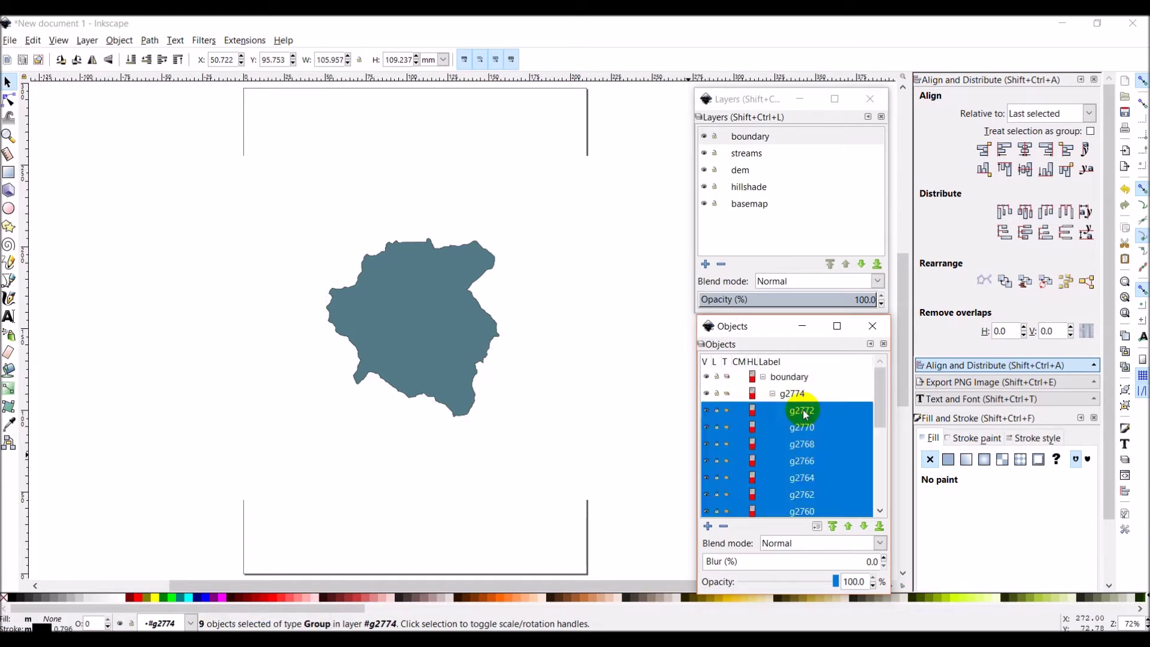
key("Delete")
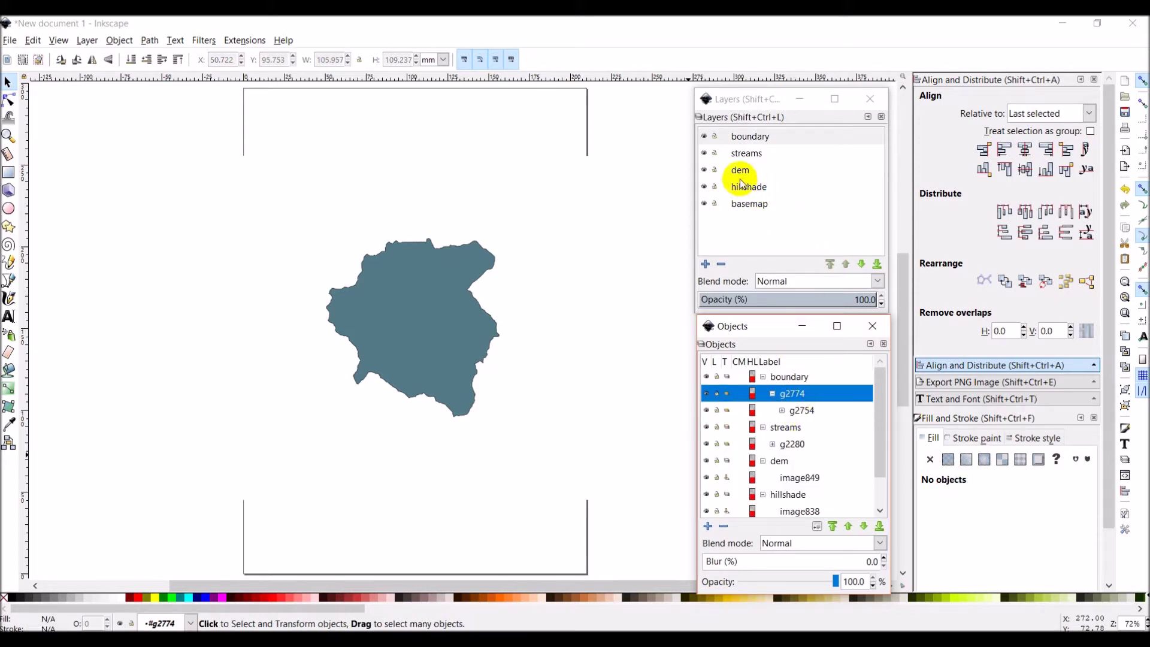
Turn off the streams and dem layers and turn on hillshade beneath the blue watershed boundary
left_click(704, 157)
left_click(704, 157)
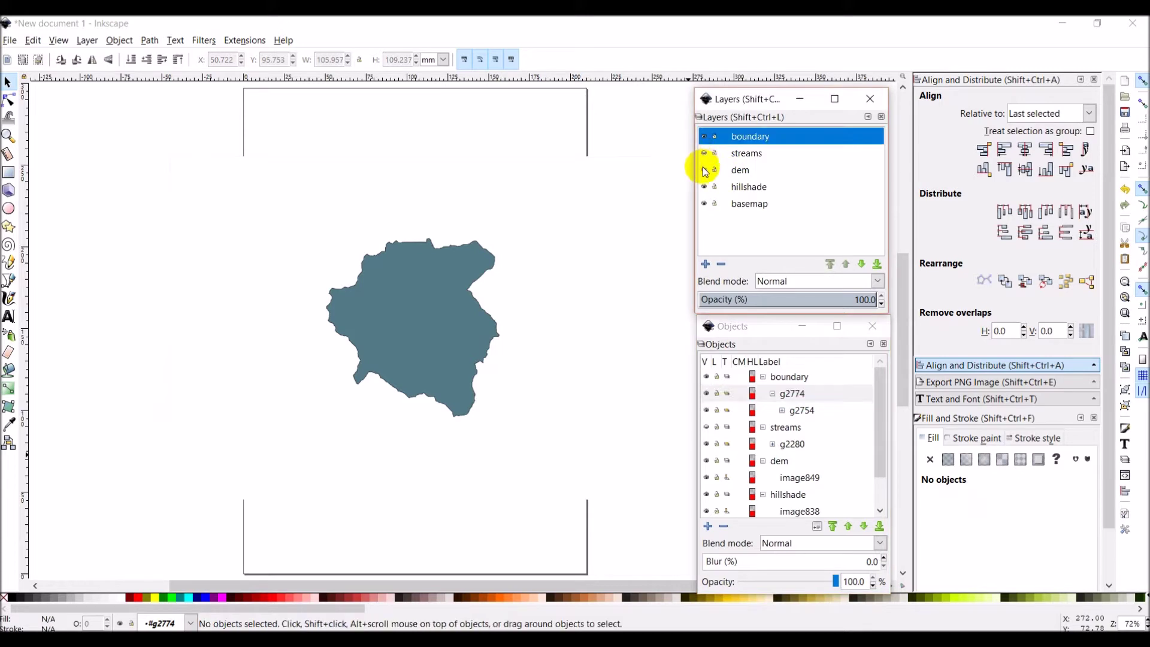
left_click(704, 170)
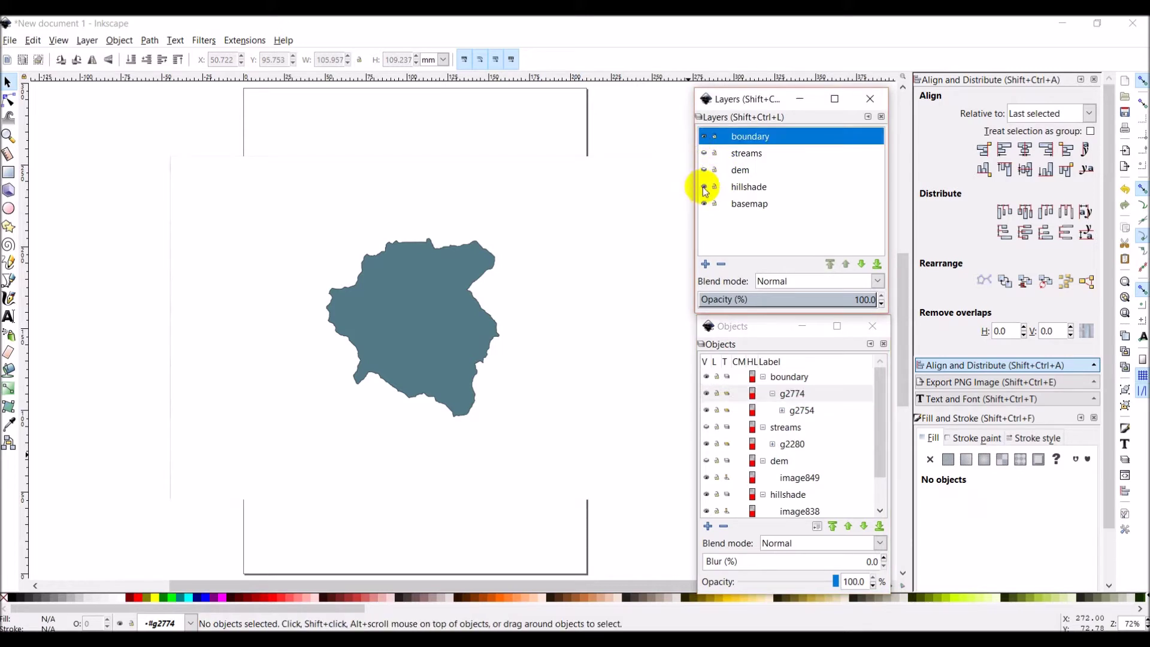
left_click(705, 188)
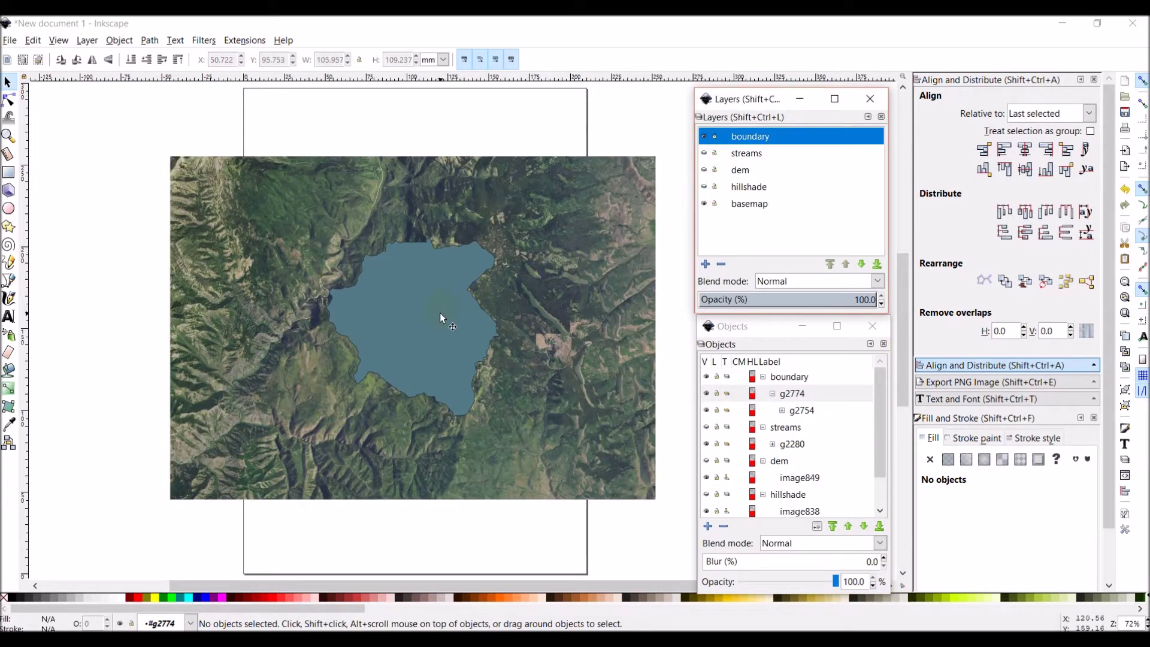
left_click(846, 265)
left_click(650, 403)
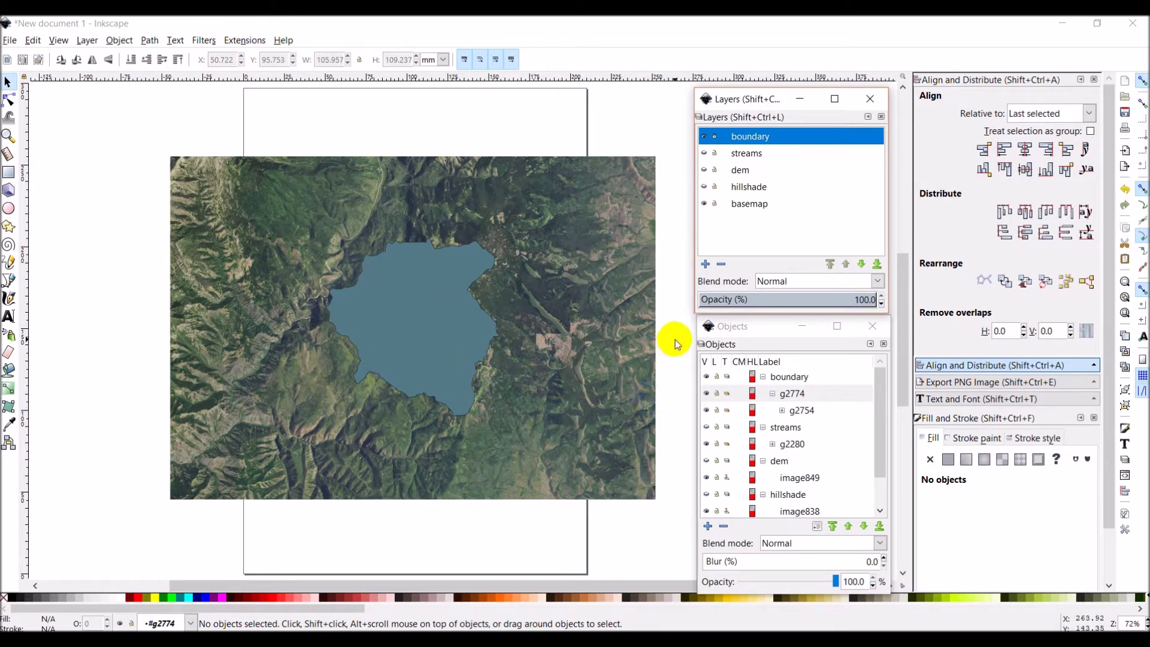
left_click(806, 326)
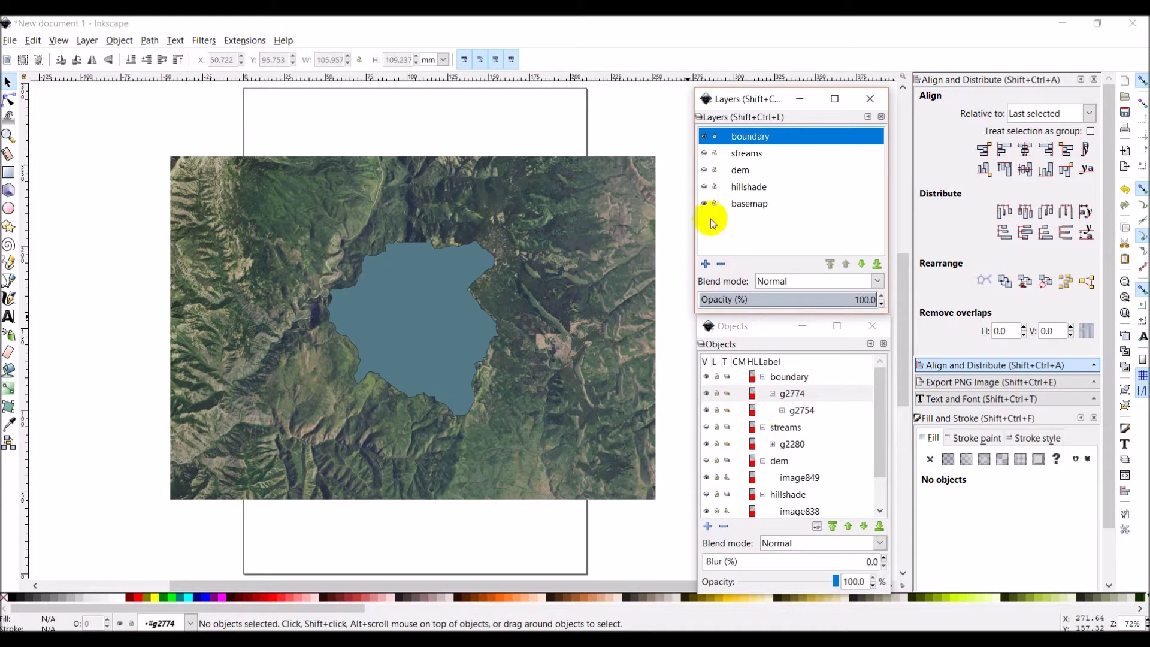
Show only the streams layer and delete groups g2278 through g2262 from its g2280 group
left_click(705, 137)
left_click(705, 153)
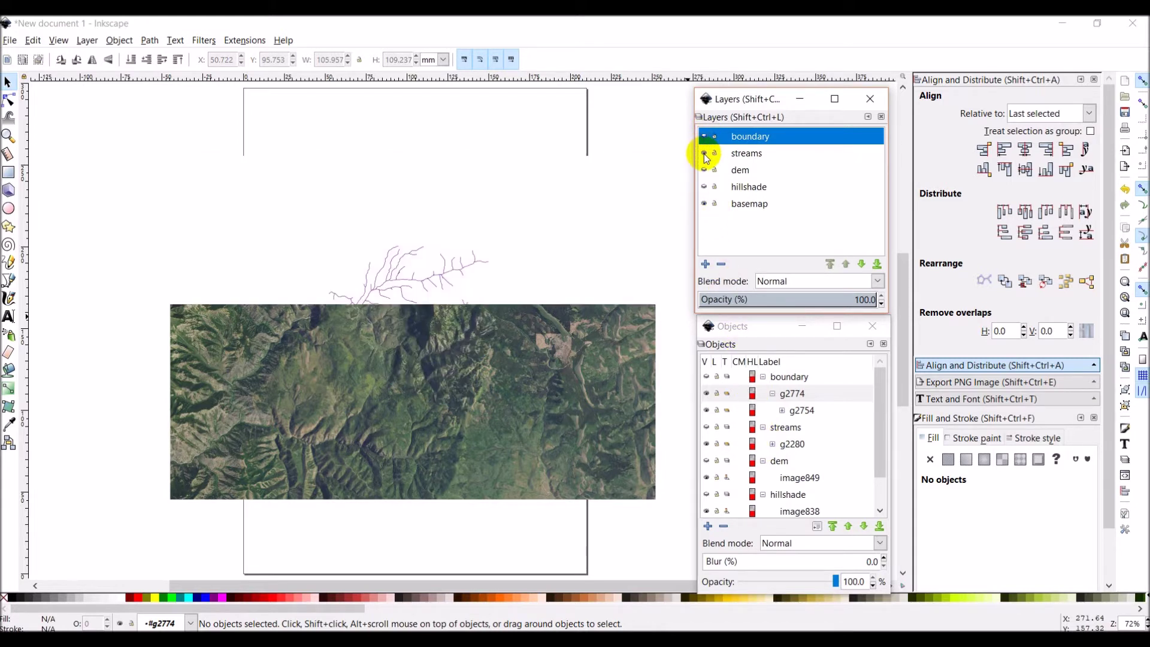
left_click(772, 444)
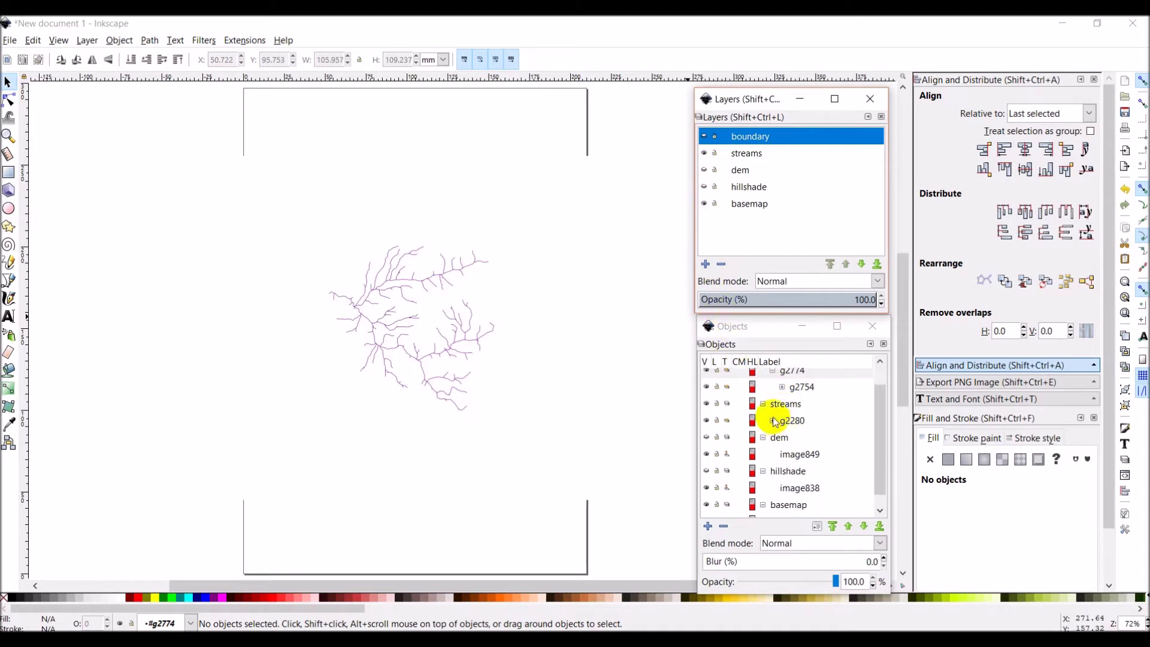
scroll(788, 426, "down", 6)
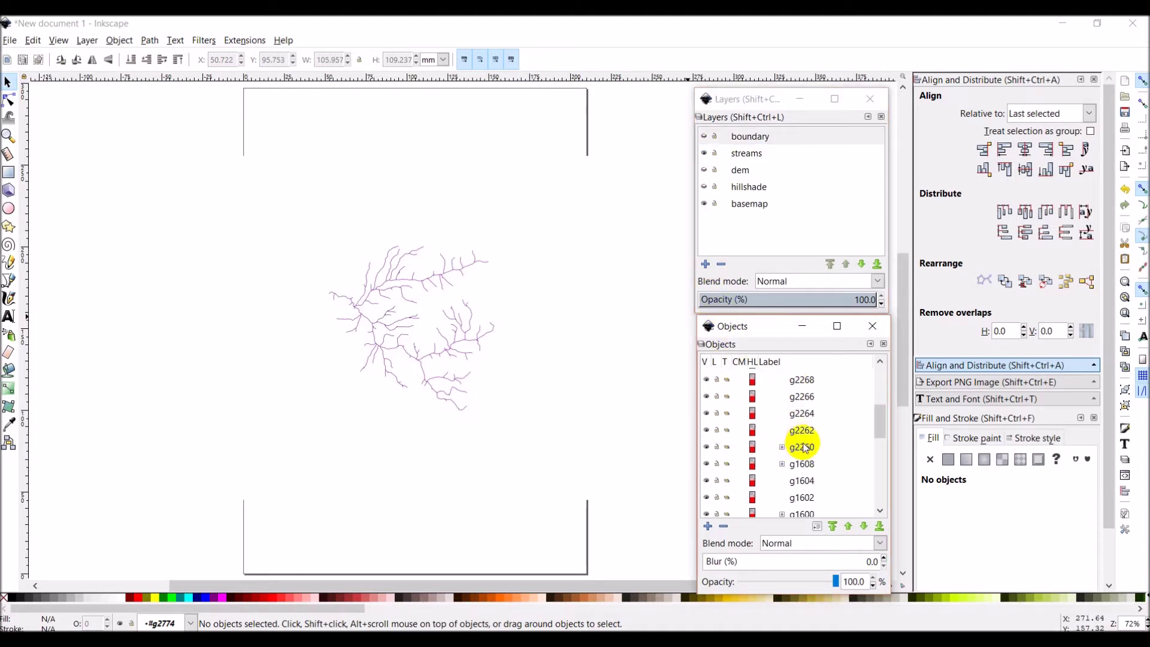
left_click(804, 447)
left_click(802, 436)
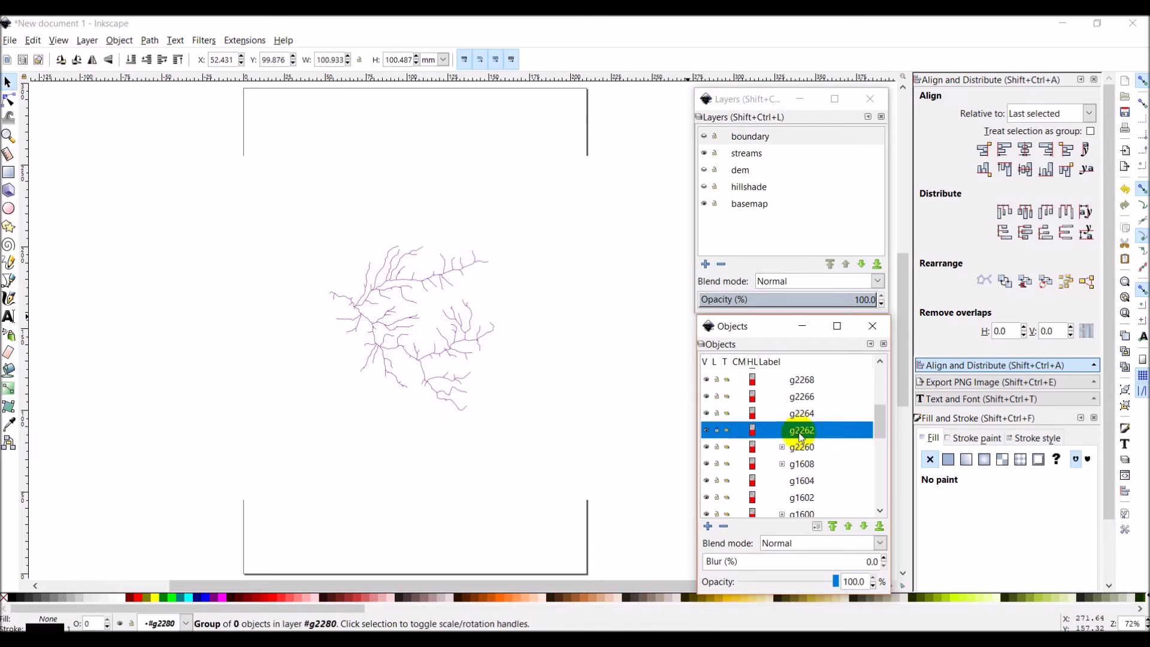
scroll(801, 436, "up", 4)
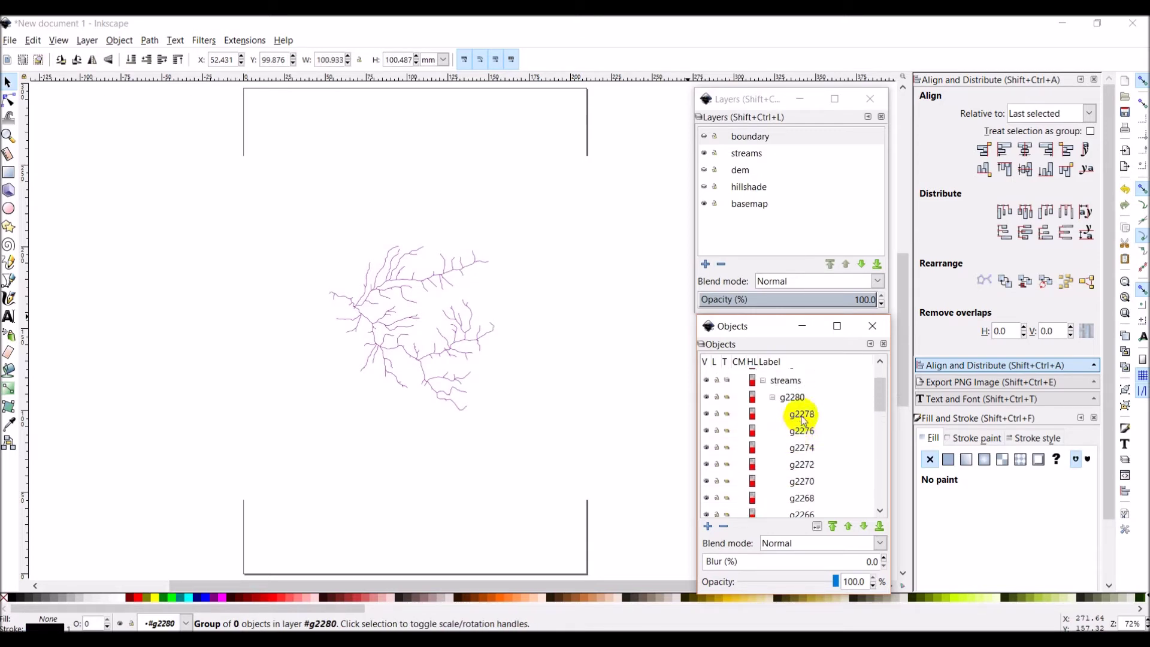
left_click(805, 419, "shift")
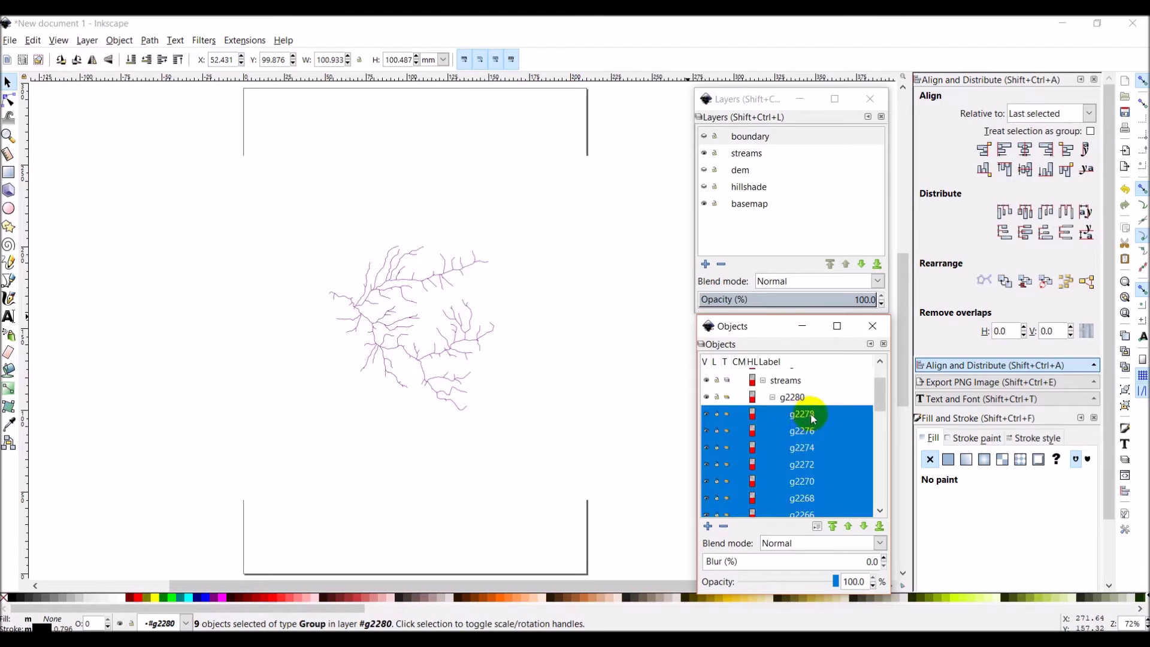
key("Delete")
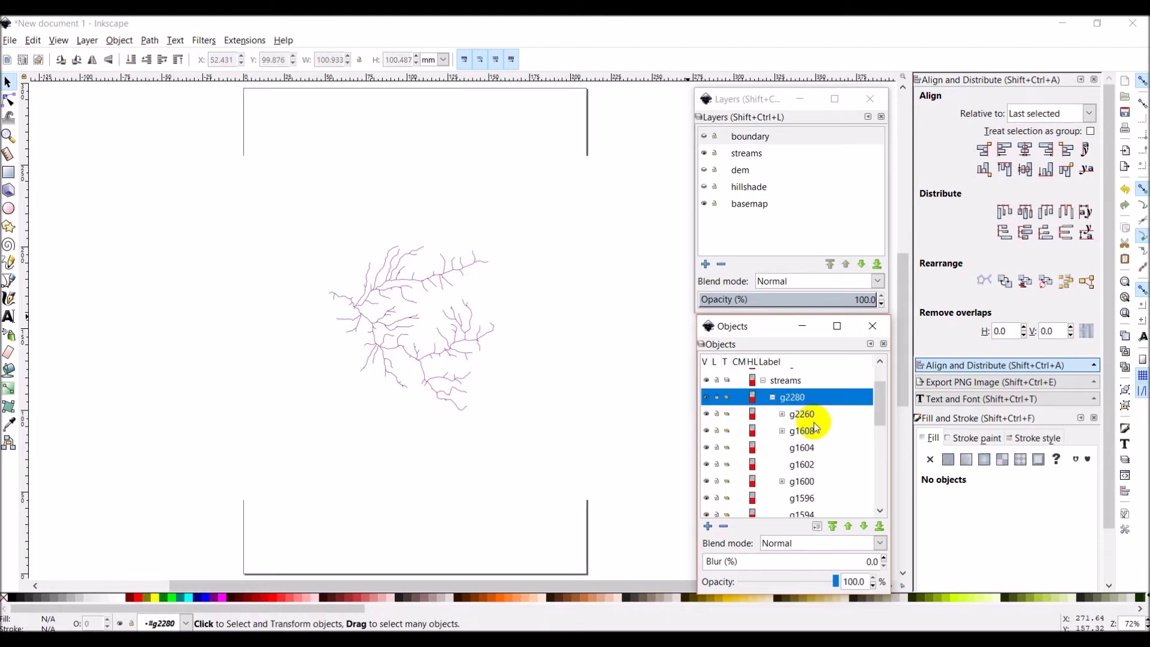
Delete the remaining fifteen subgroups from g1608 to g1574, keeping only g2260
scroll(815, 426, "down", 1)
left_click(801, 391)
left_click(808, 410)
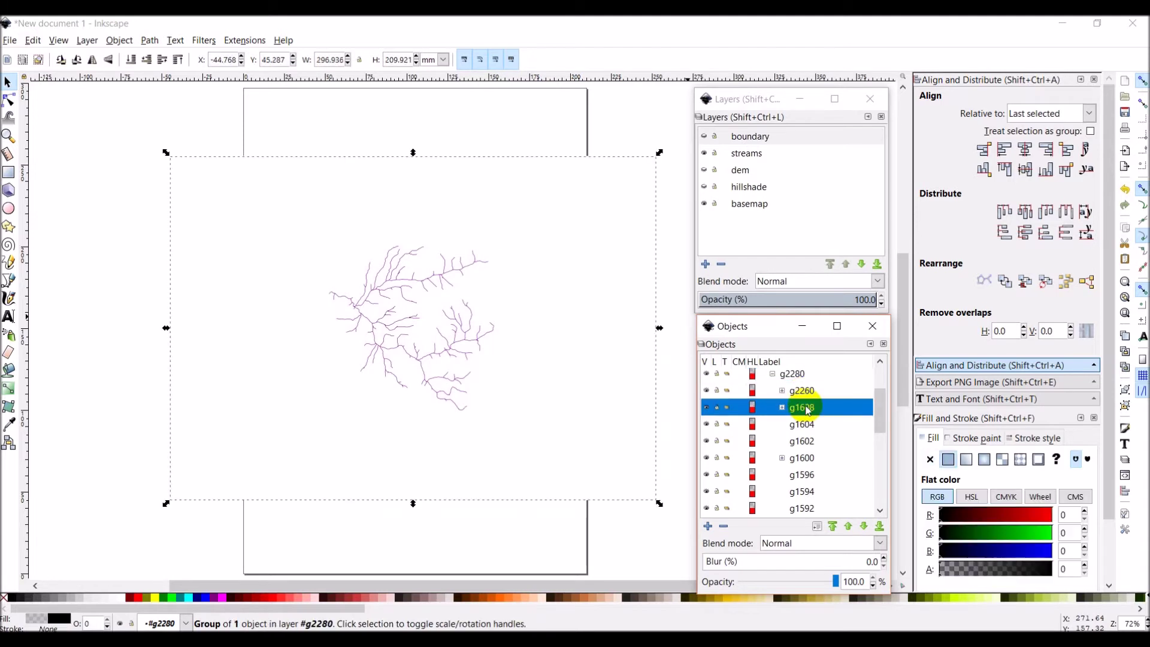
scroll(809, 417, "down", 7)
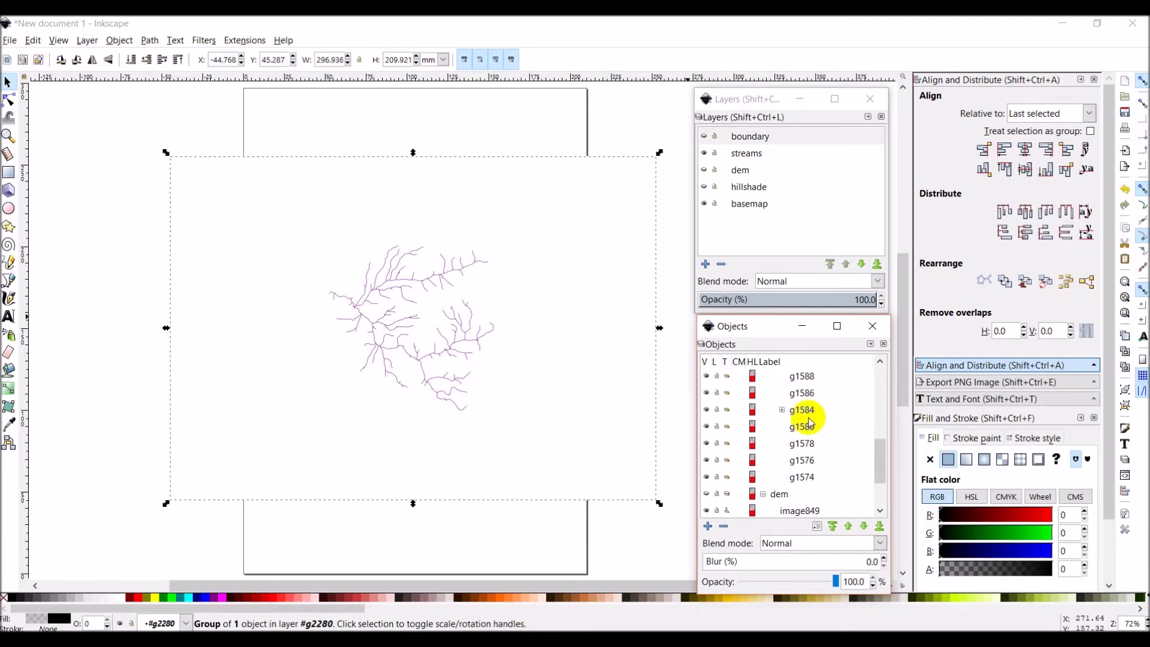
left_click(808, 480, "shift")
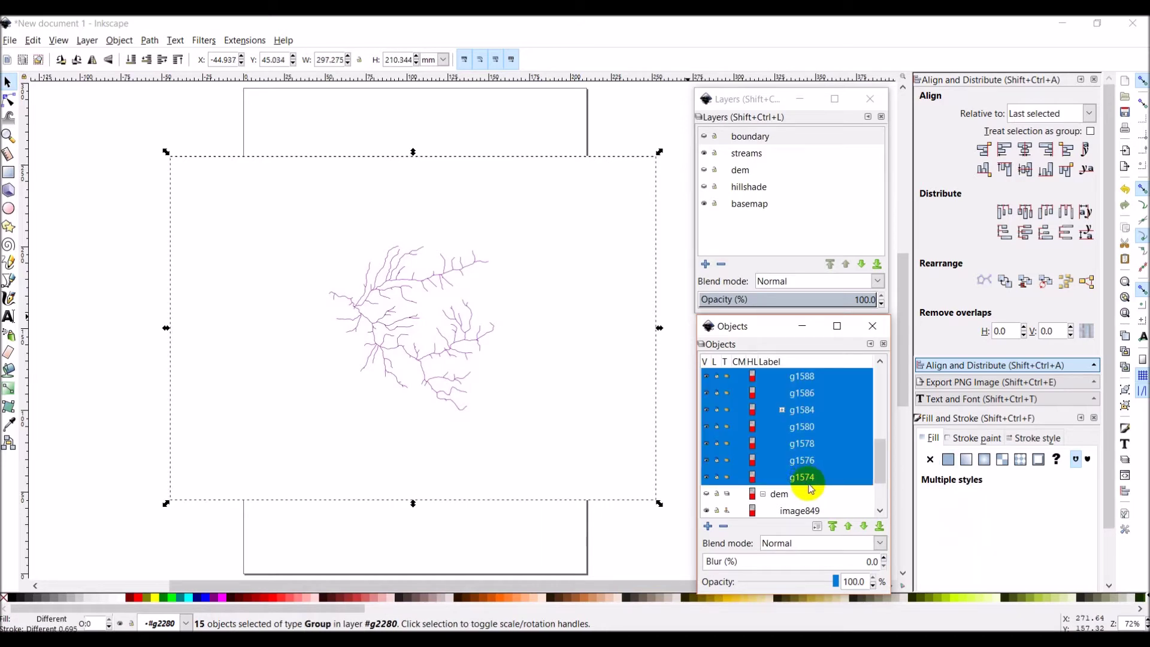
key("Escape")
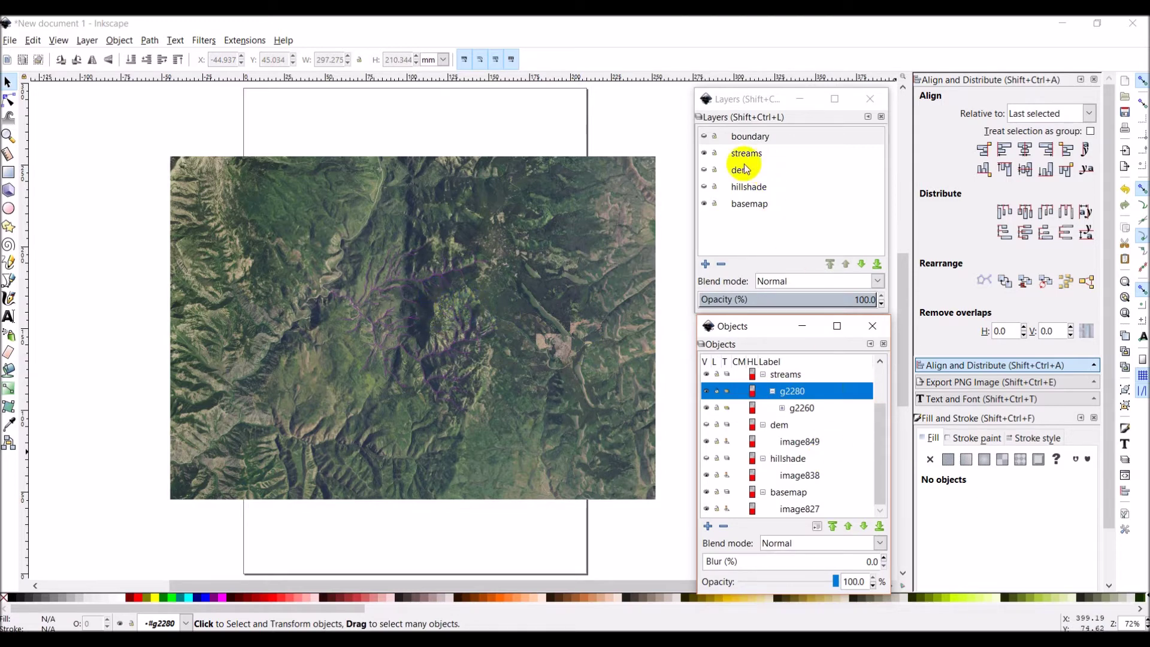
Hide streams, show the boundary layer, and toggle hillshade off and on to check the outline
left_click(705, 154)
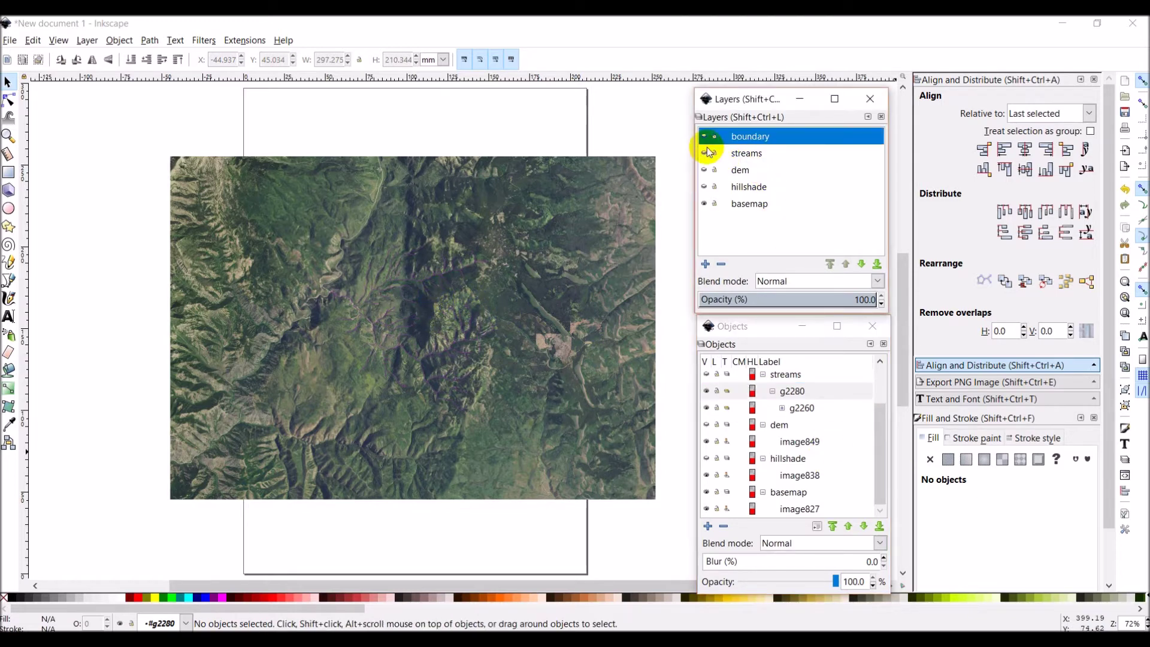
left_click(704, 137)
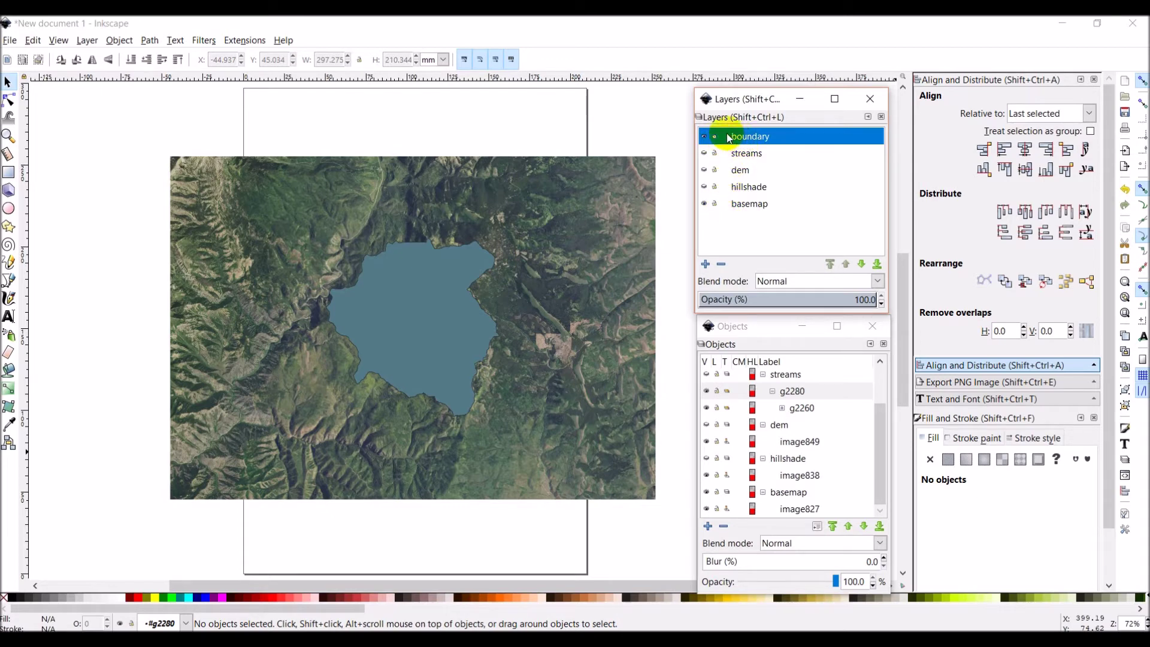
left_click(881, 435)
left_click_drag(880, 434, 876, 429)
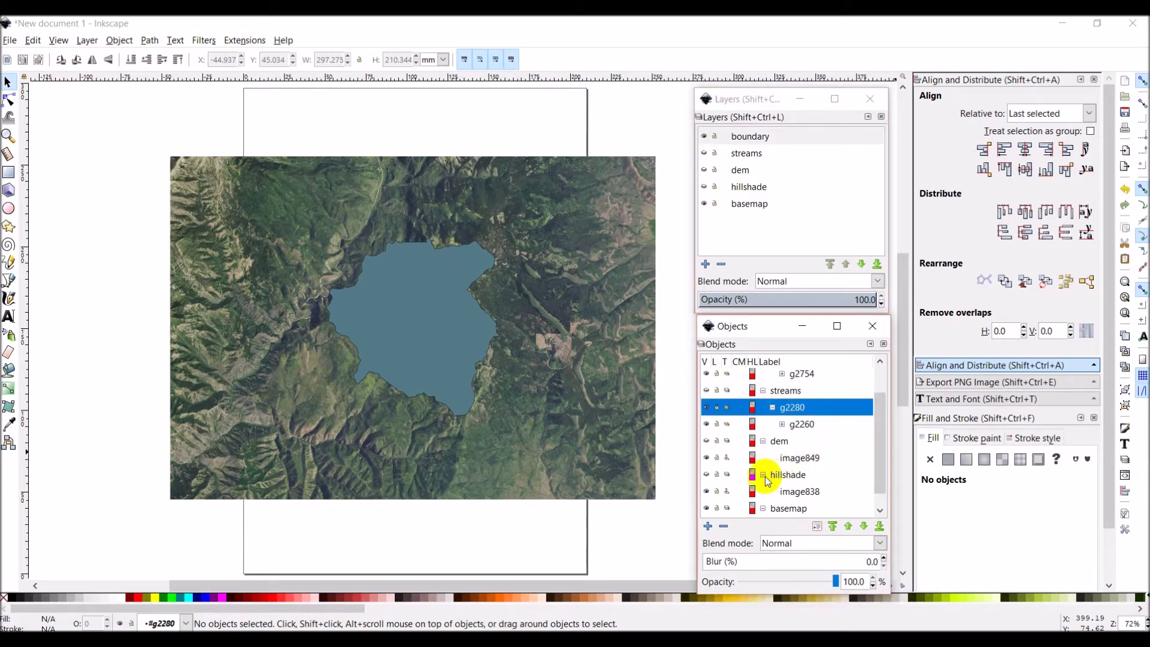
left_click(704, 187)
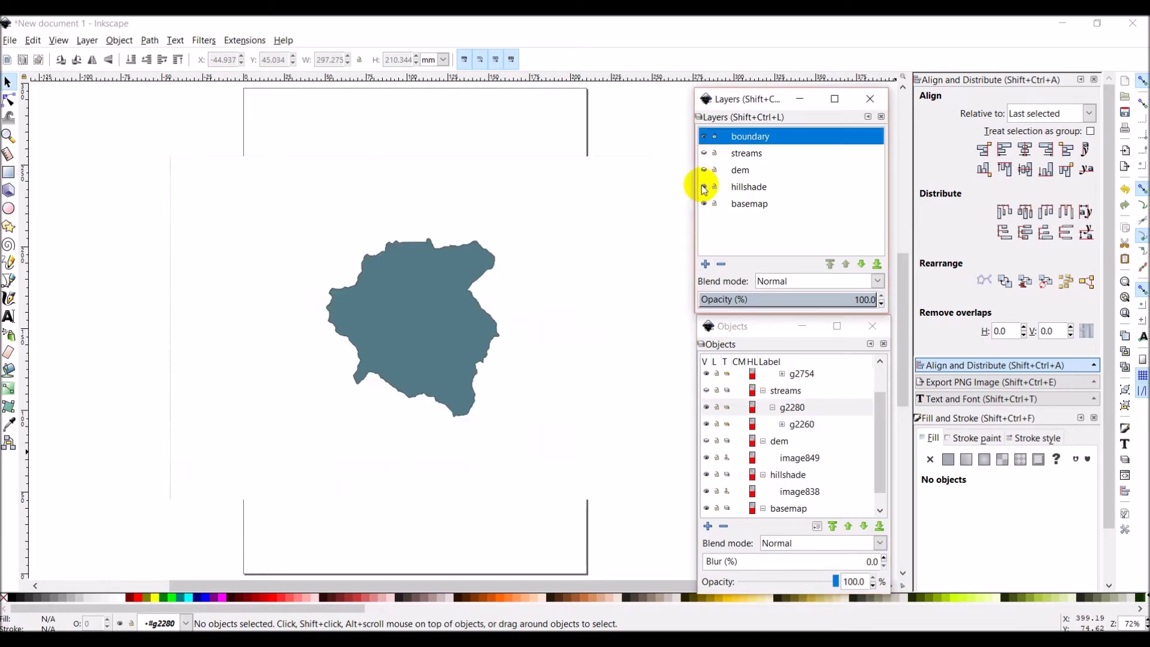
left_click(705, 189)
left_click(705, 187)
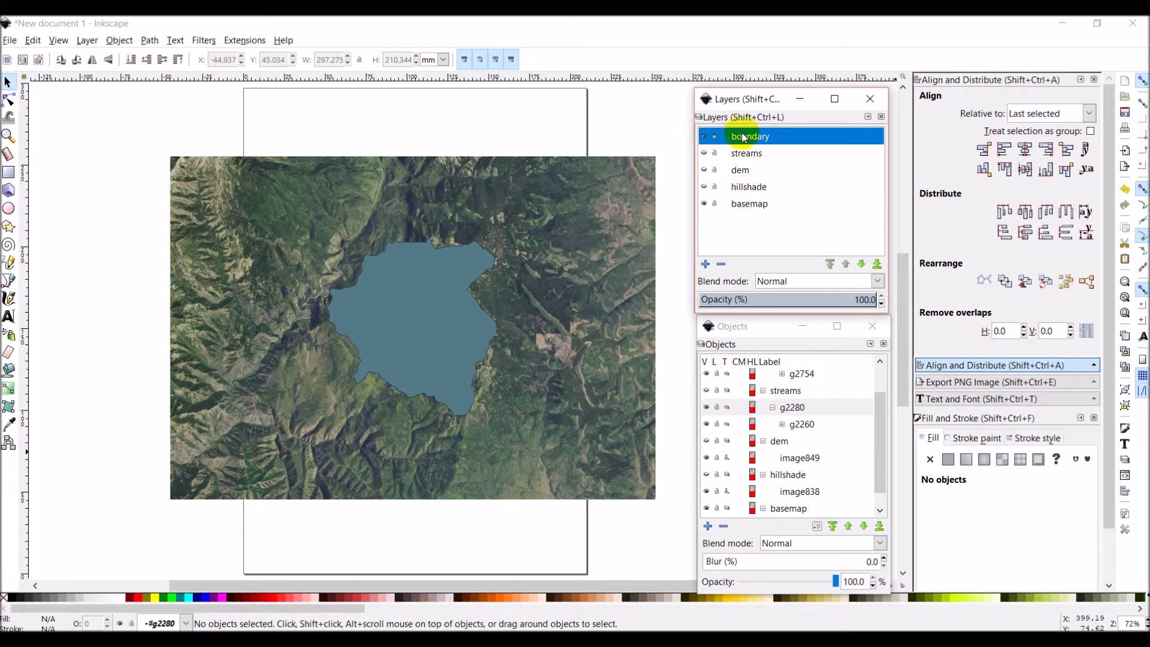
With group g2774 selected, add a layer named 'boundary clip' above the current layer
left_click(882, 415)
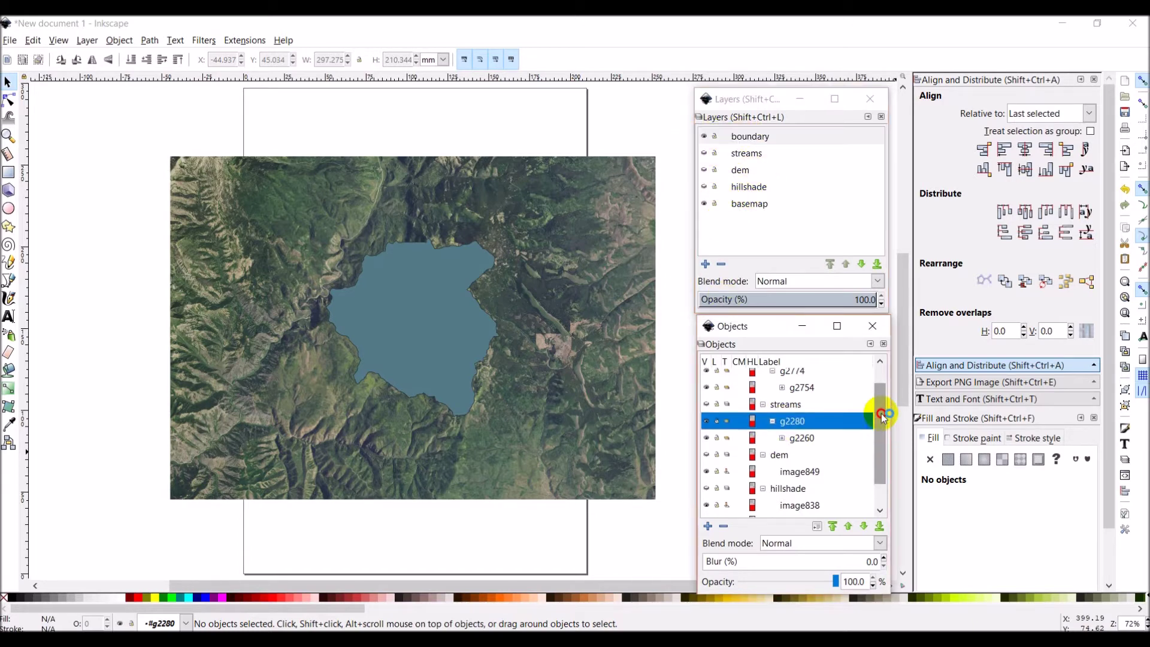
left_click_drag(882, 416, 880, 375)
left_click(794, 394)
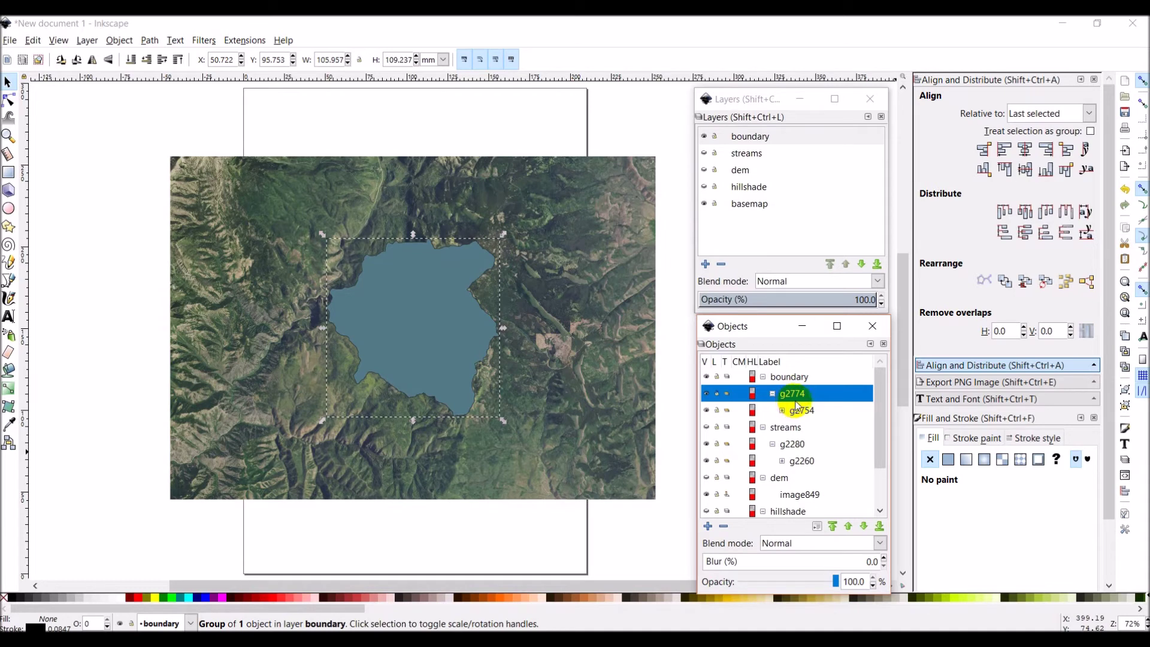
left_click(706, 266)
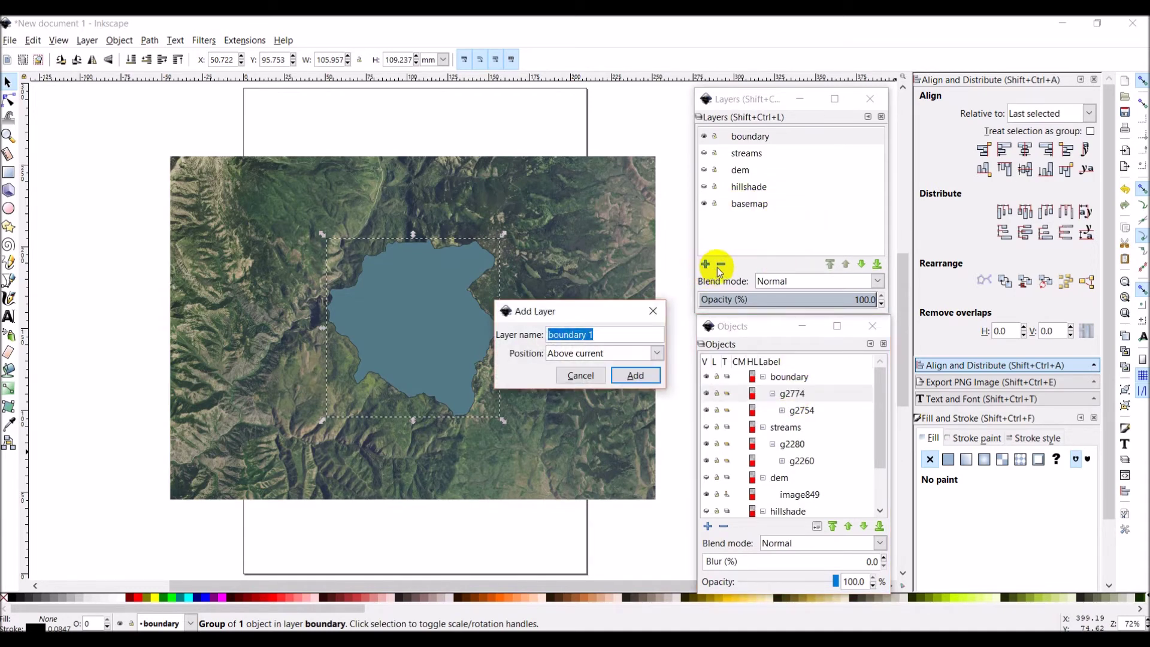
type("boundary")
left_click(637, 376)
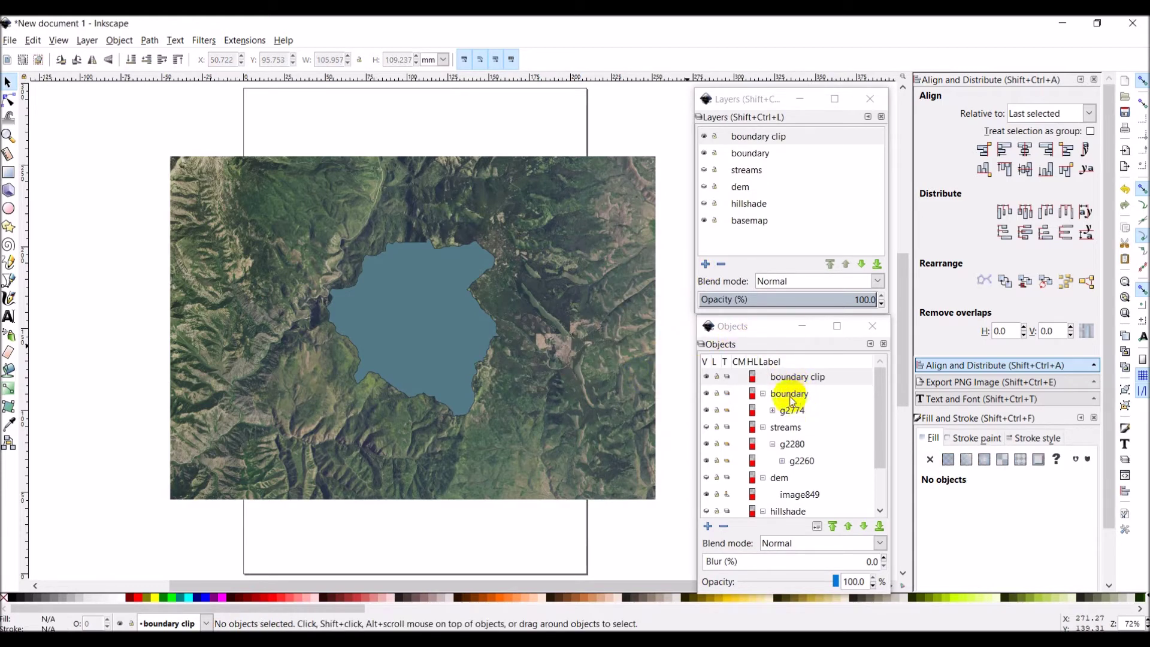
Paste three in-place copies of boundary group g2774 into the boundary clip layer with Ctrl+Alt+V
left_click(790, 412)
left_click(790, 412)
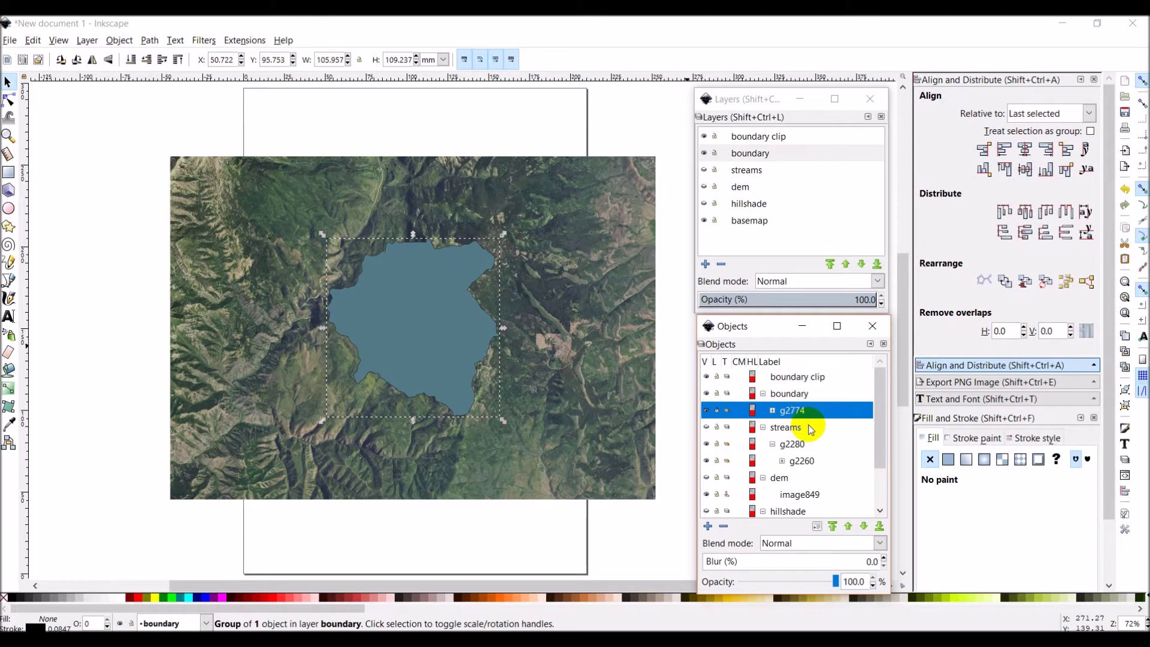
left_click(768, 138)
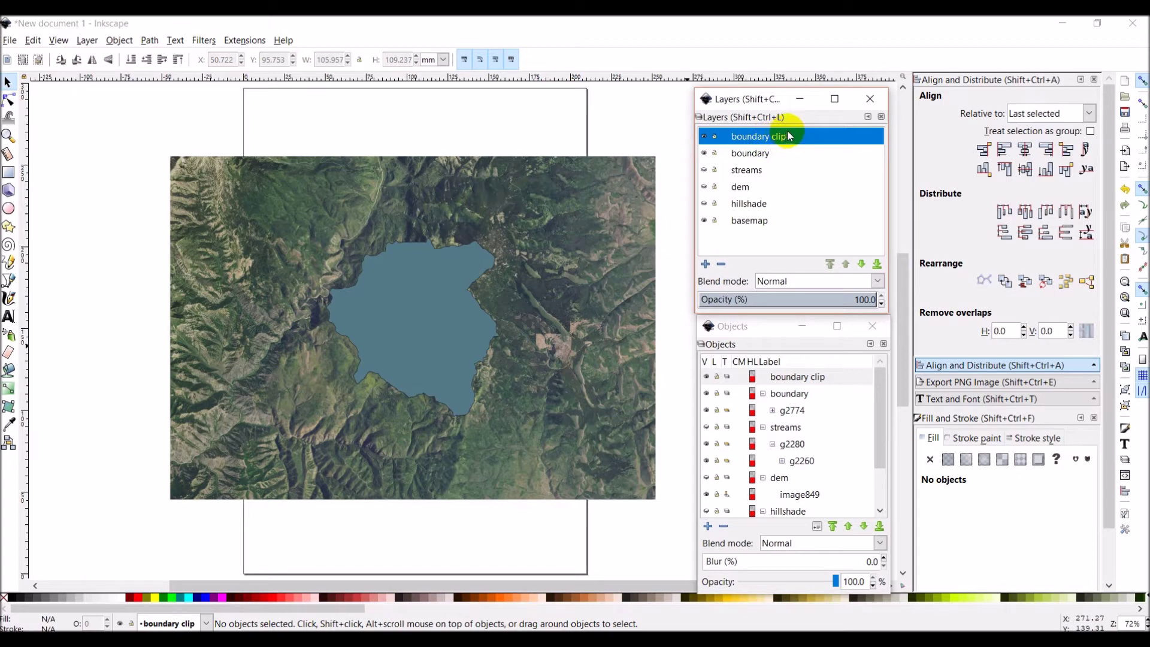
key("ctrl+alt+v")
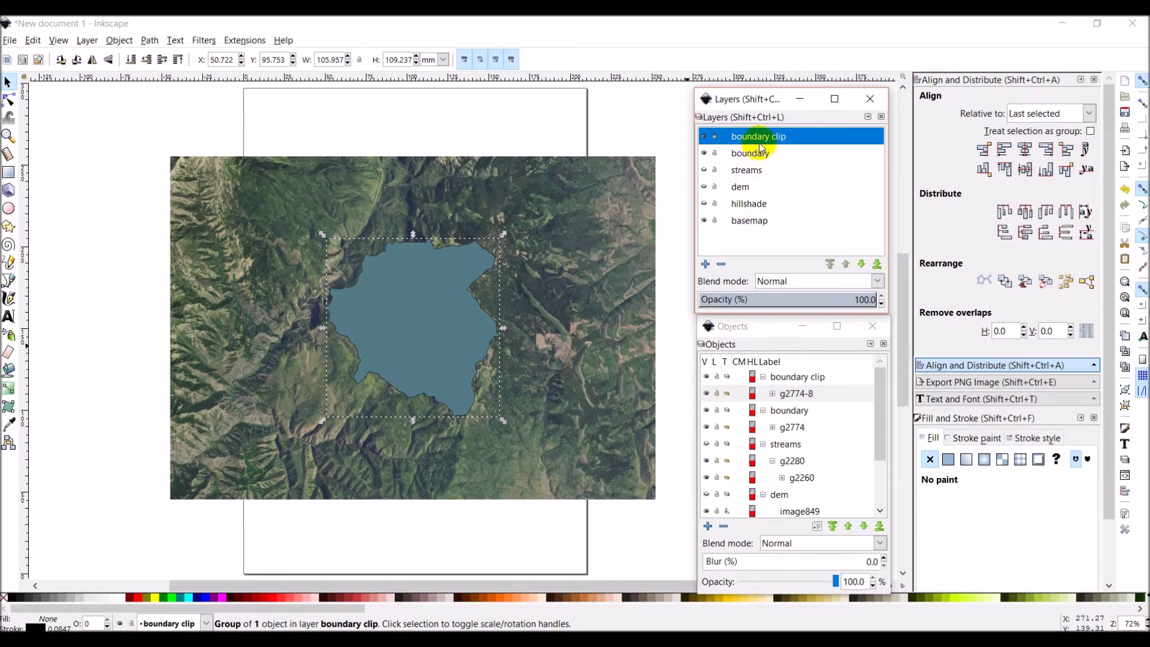
key("ctrl+alt+v")
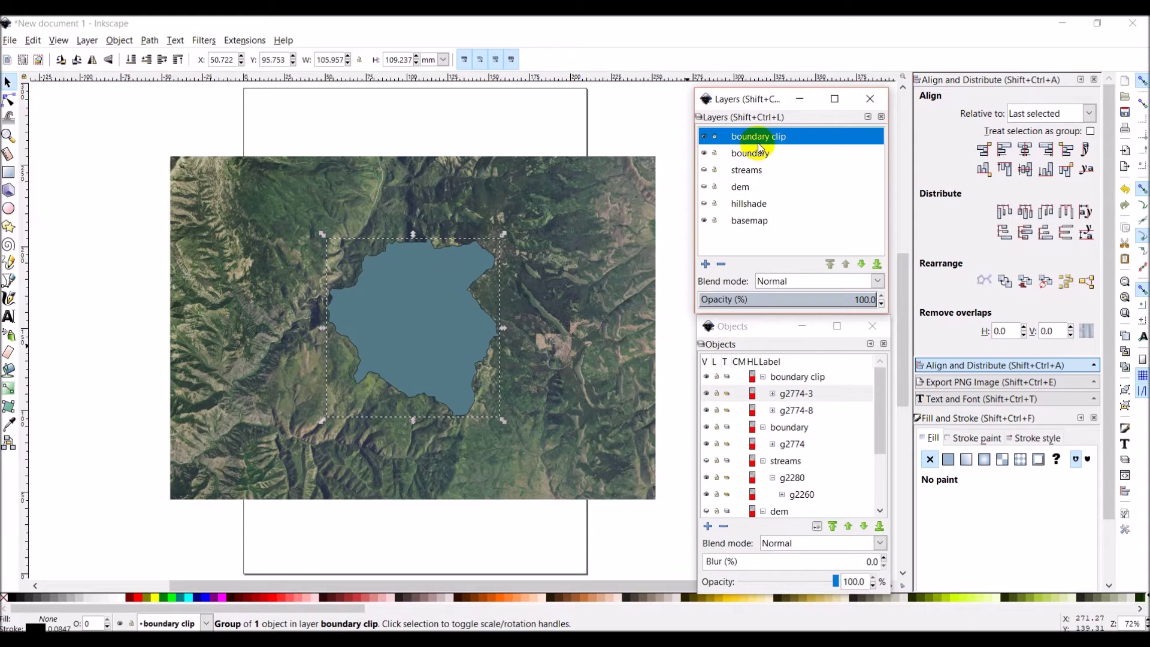
key("ctrl+alt+v")
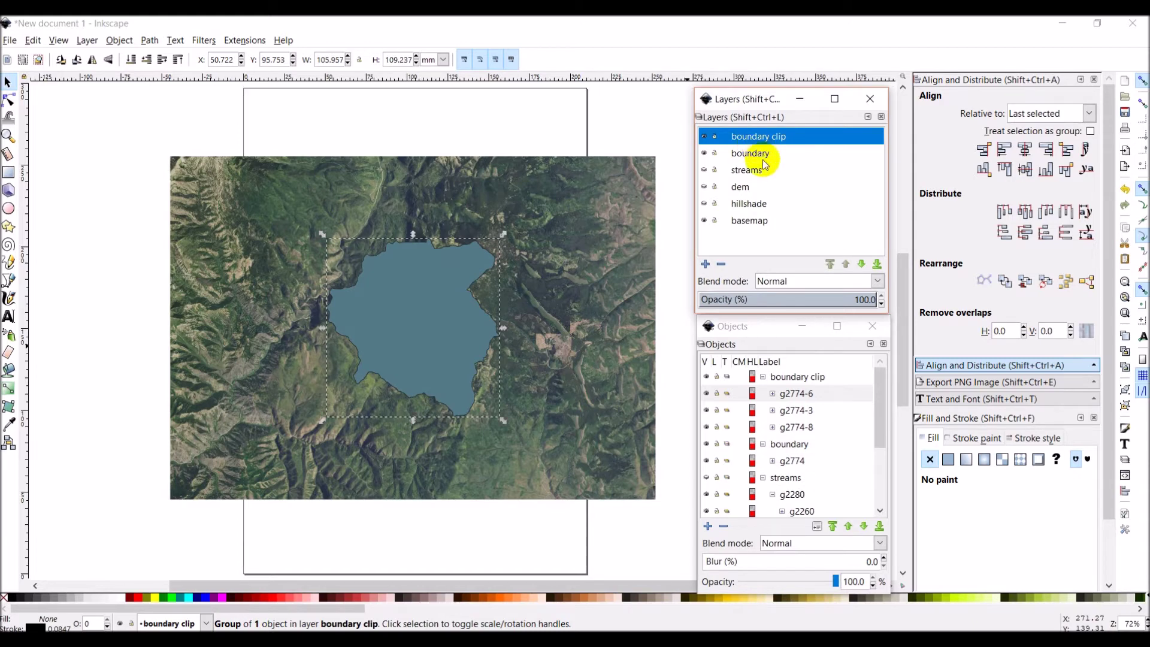
left_click(802, 410)
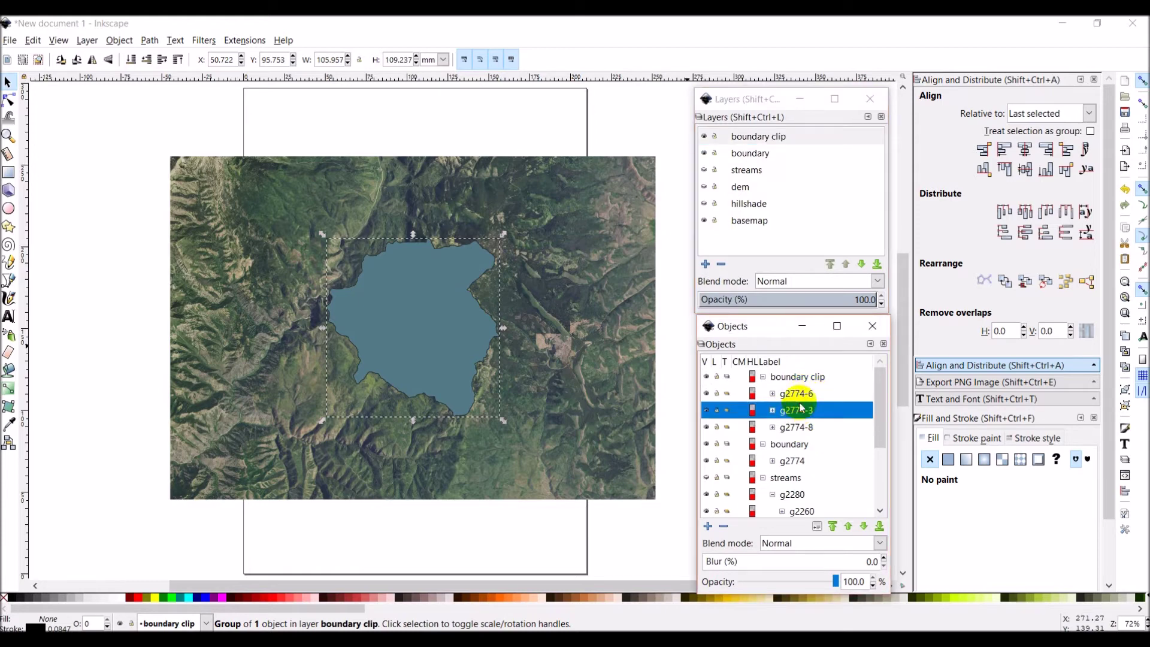
left_click(808, 394)
scroll(810, 399, "down", 1)
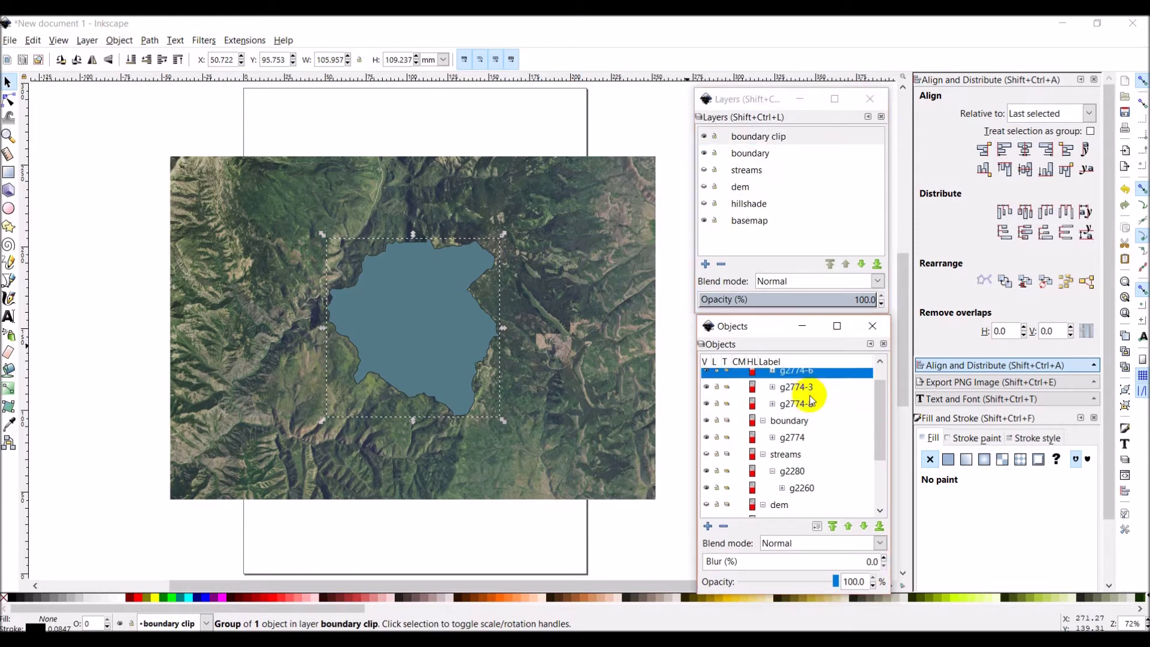
scroll(812, 401, "down", 1)
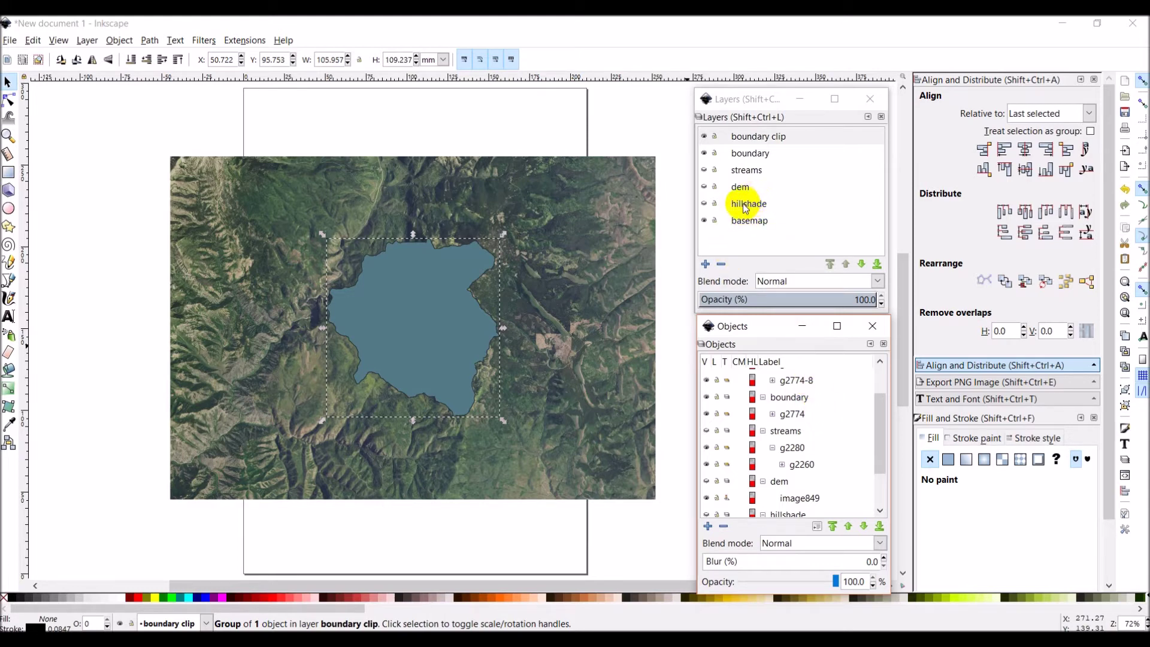
Hide hillshade, select the DEM image on the dem layer, and hide the g2774-8 boundary copy
left_click(706, 188)
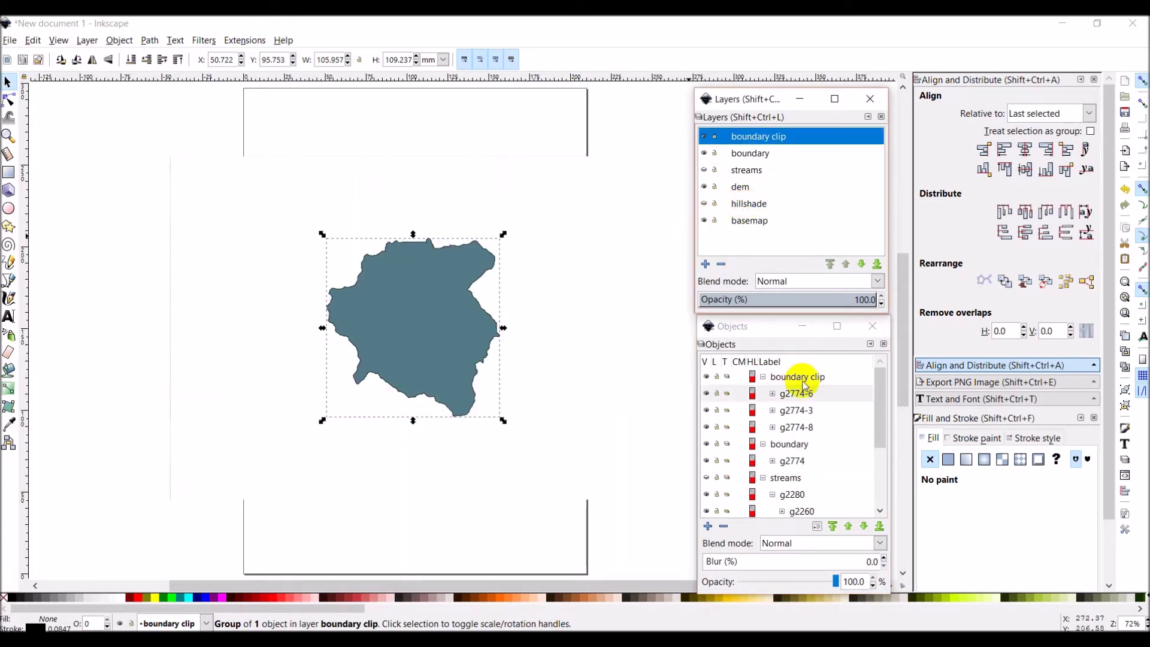
left_click(642, 276)
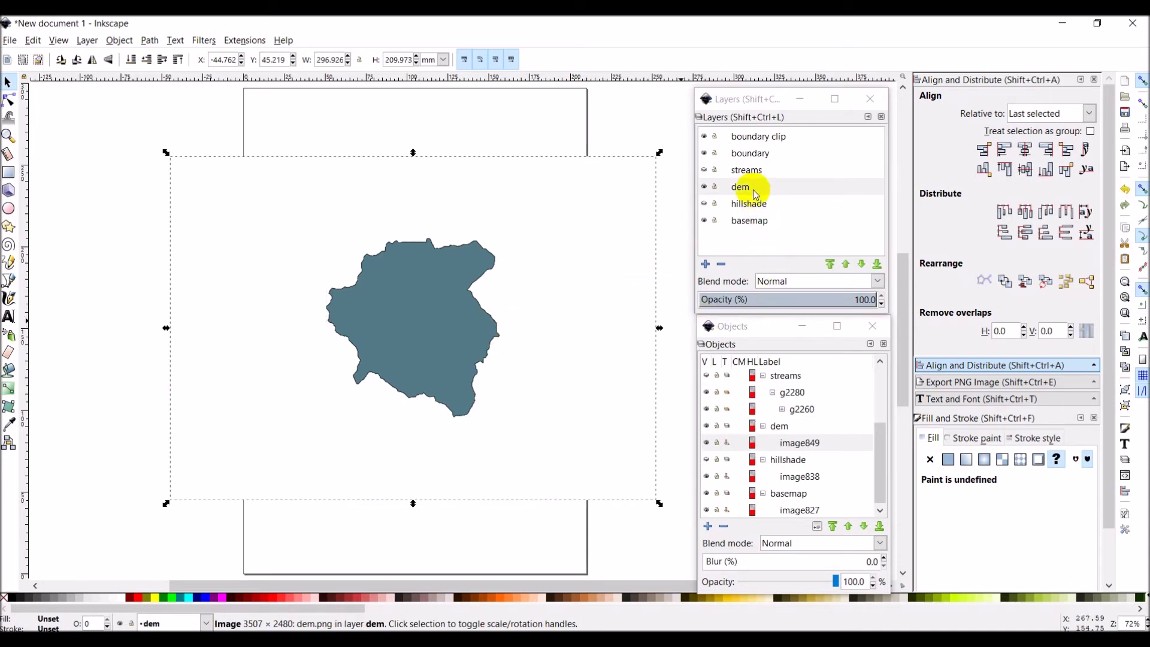
left_click(708, 155)
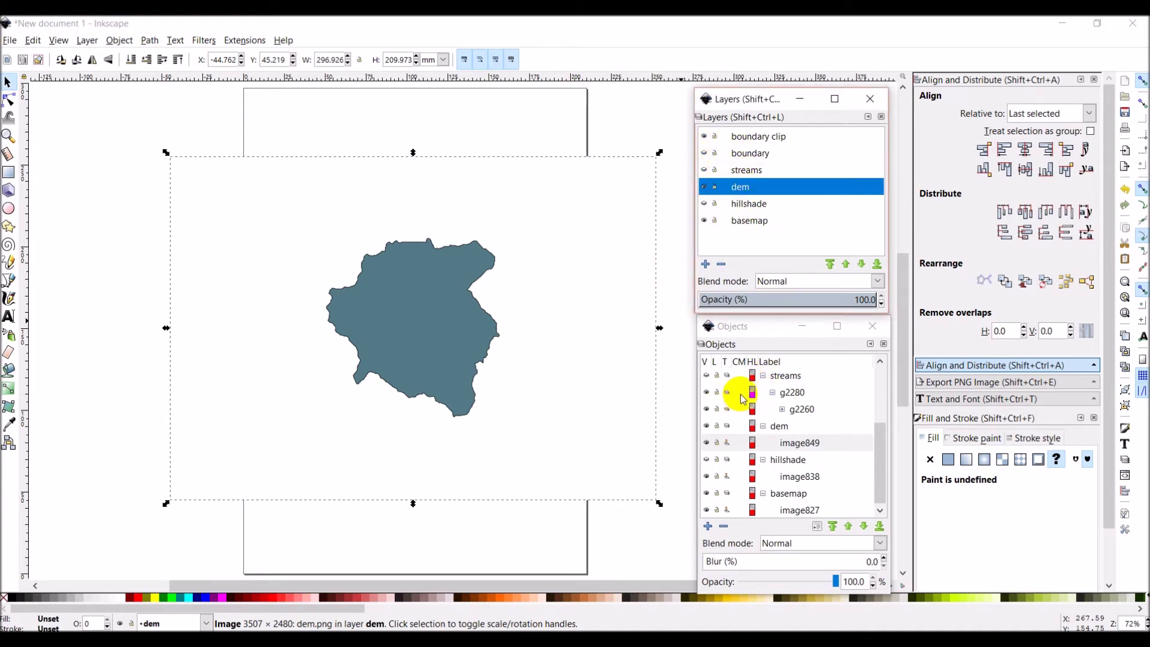
scroll(785, 412, "up", 3)
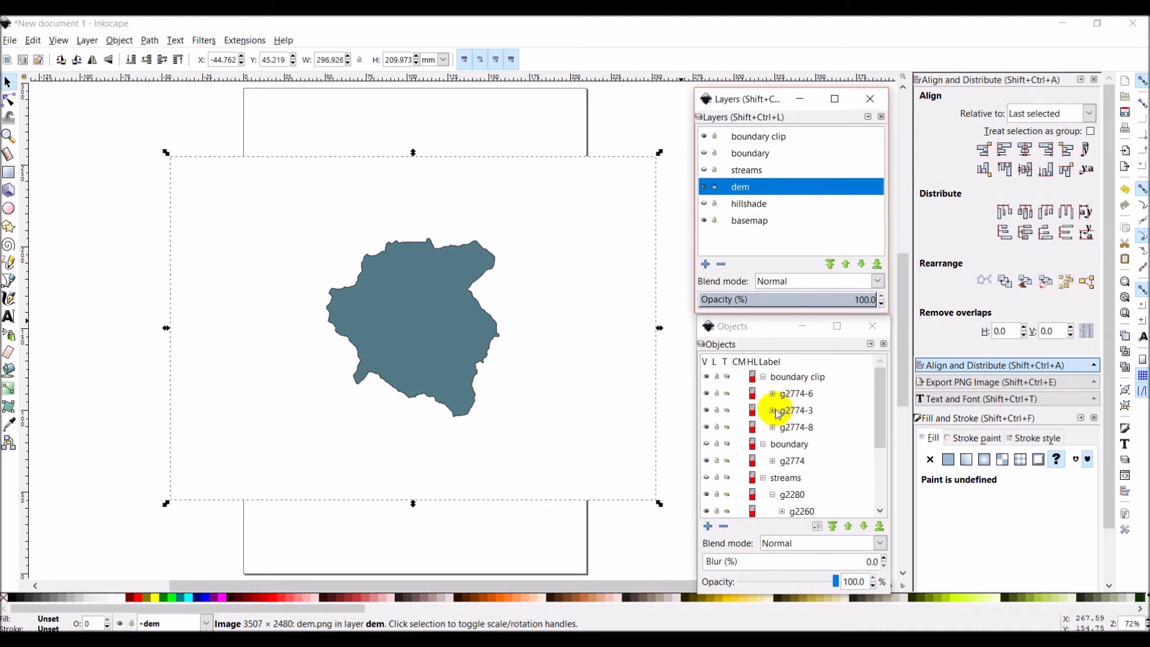
left_click(708, 411)
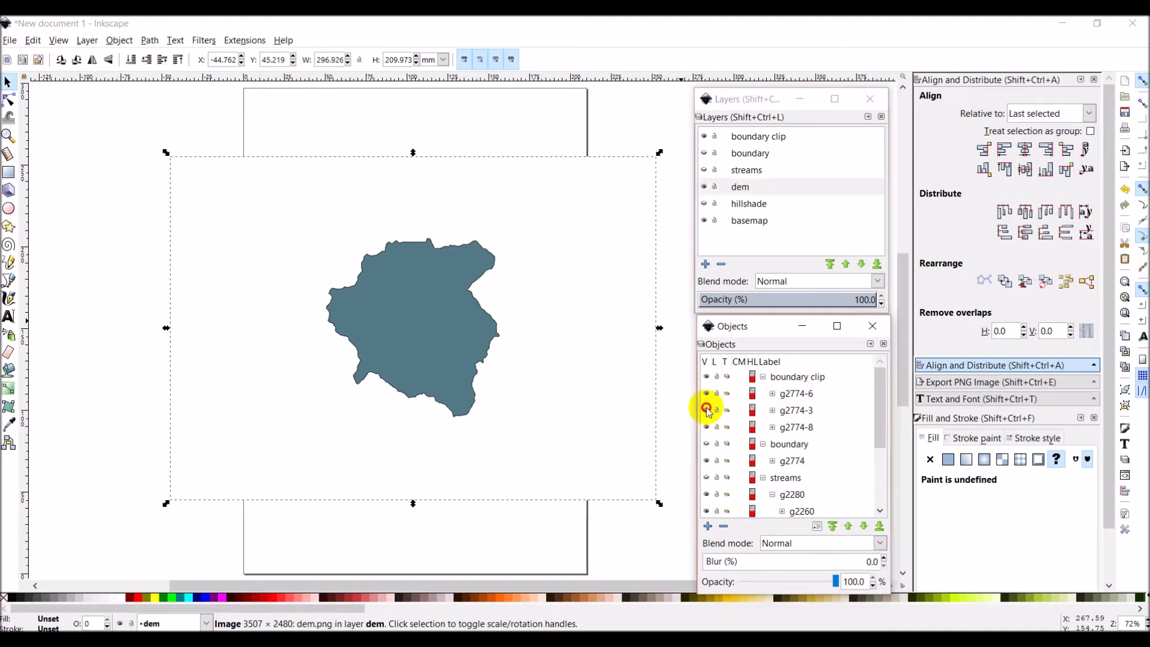
left_click(708, 427)
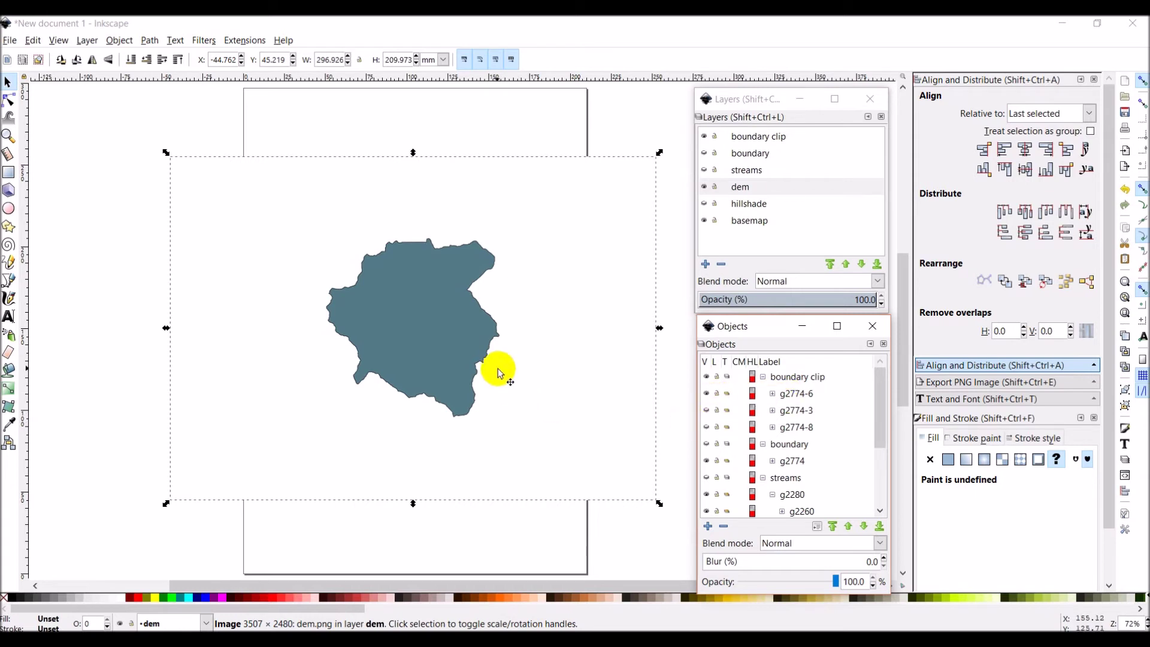
Clip the DEM image to a boundary copy using Object > Clip > Set
left_click(444, 328, "shift")
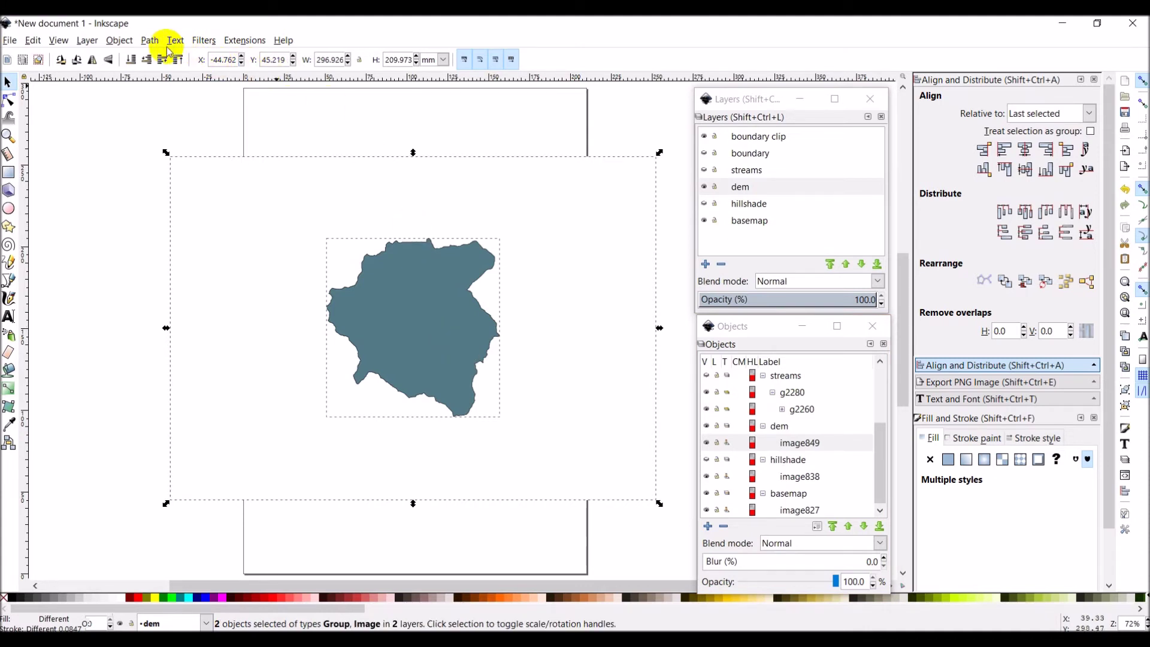
left_click(123, 41)
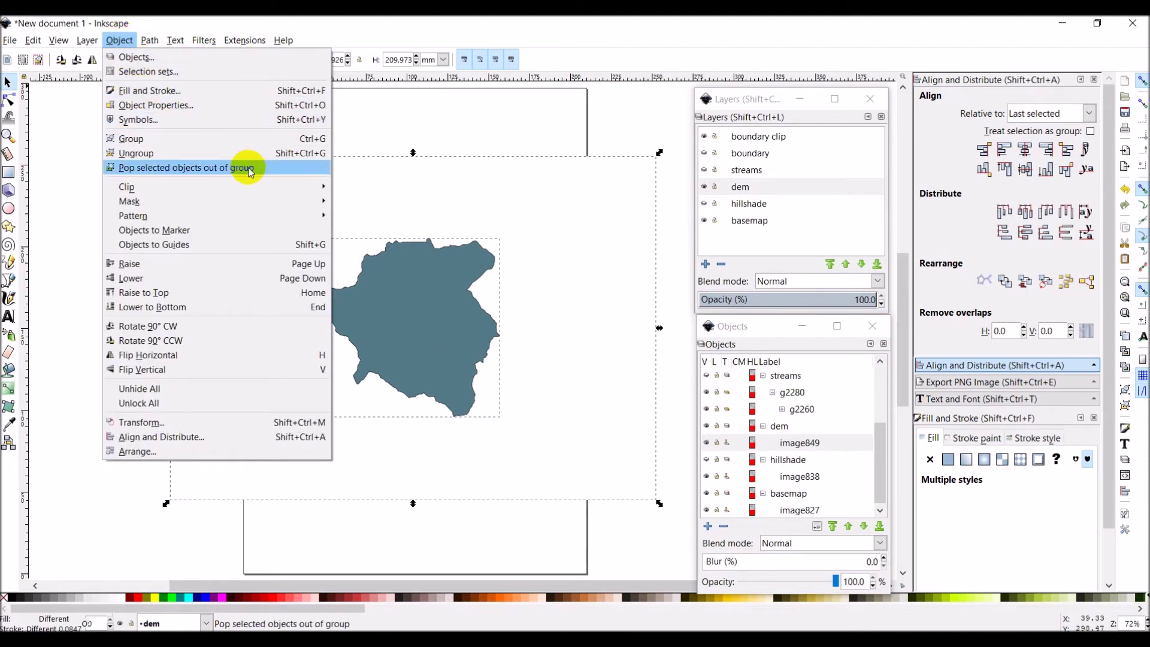
mouse_move(319, 186)
left_click(357, 188)
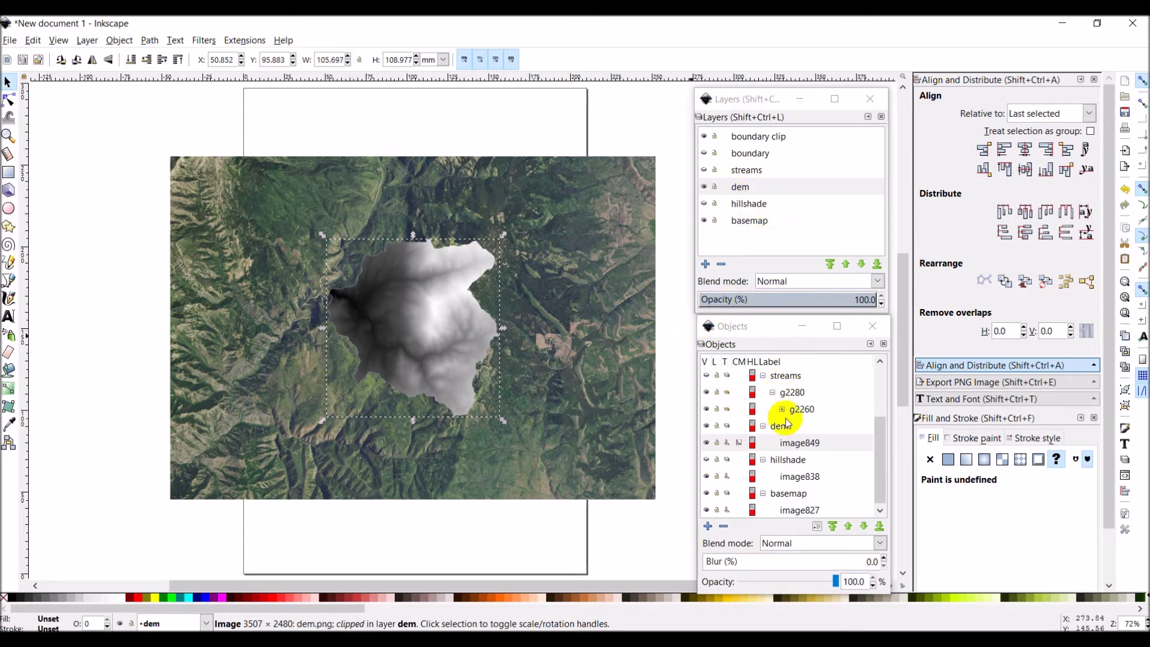
scroll(794, 453, "up", 1)
scroll(795, 453, "up", 1)
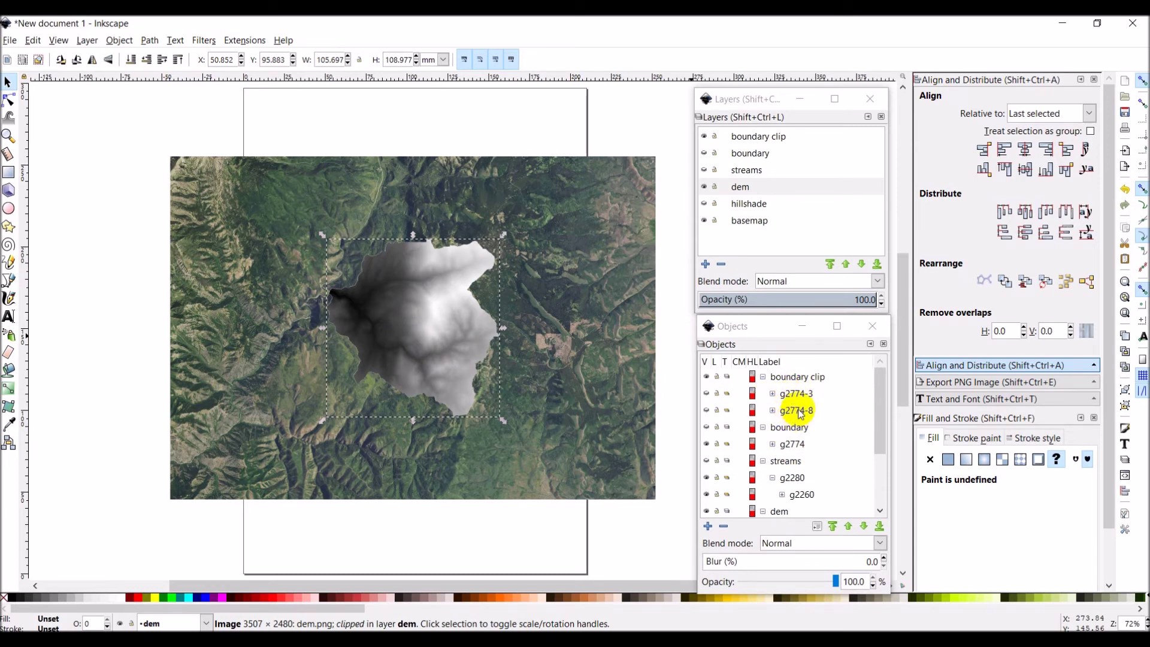
Clip the hillshade image to the boundary shape, then make basemap the current layer
left_click(707, 394)
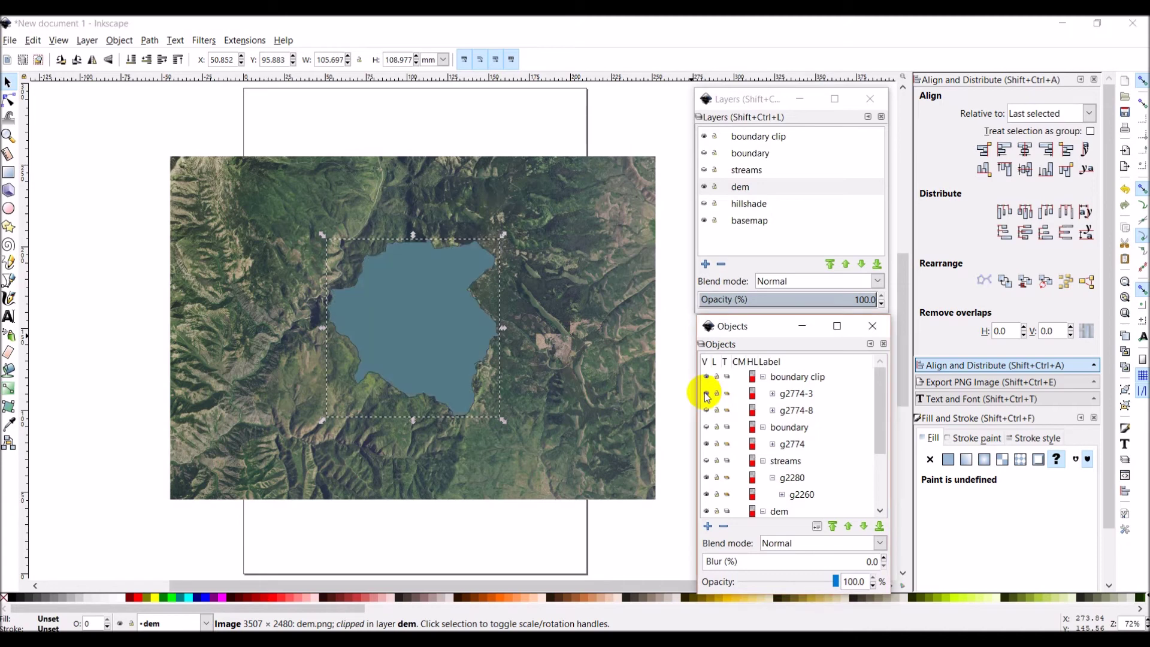
left_click(708, 186)
left_click(706, 203)
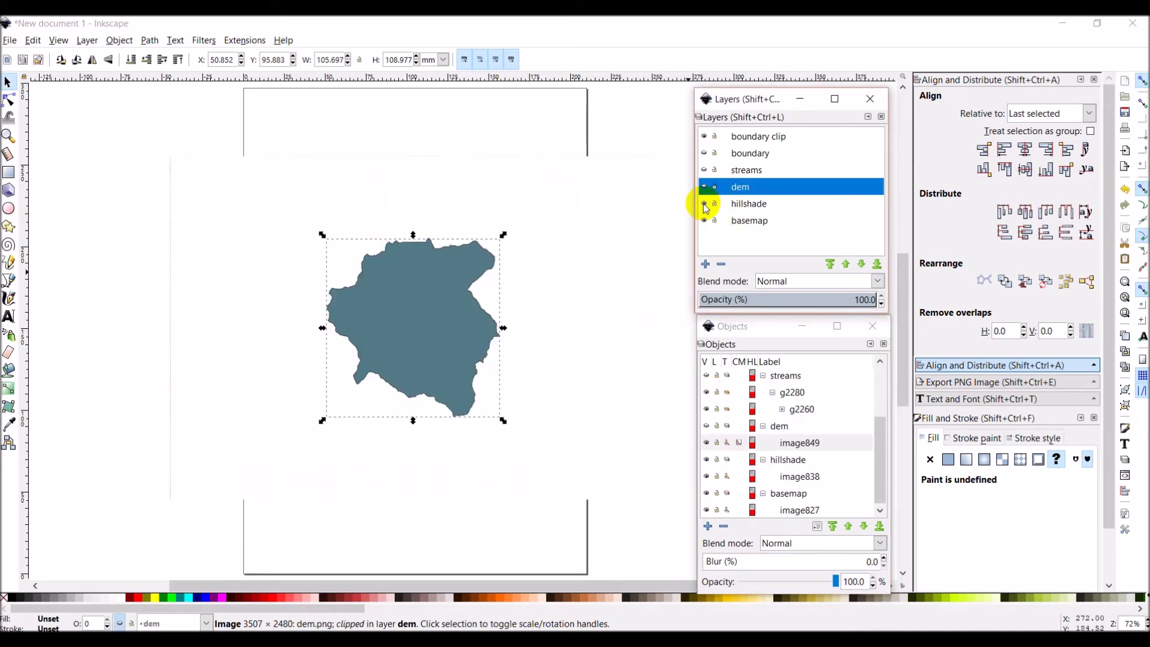
left_click(595, 249)
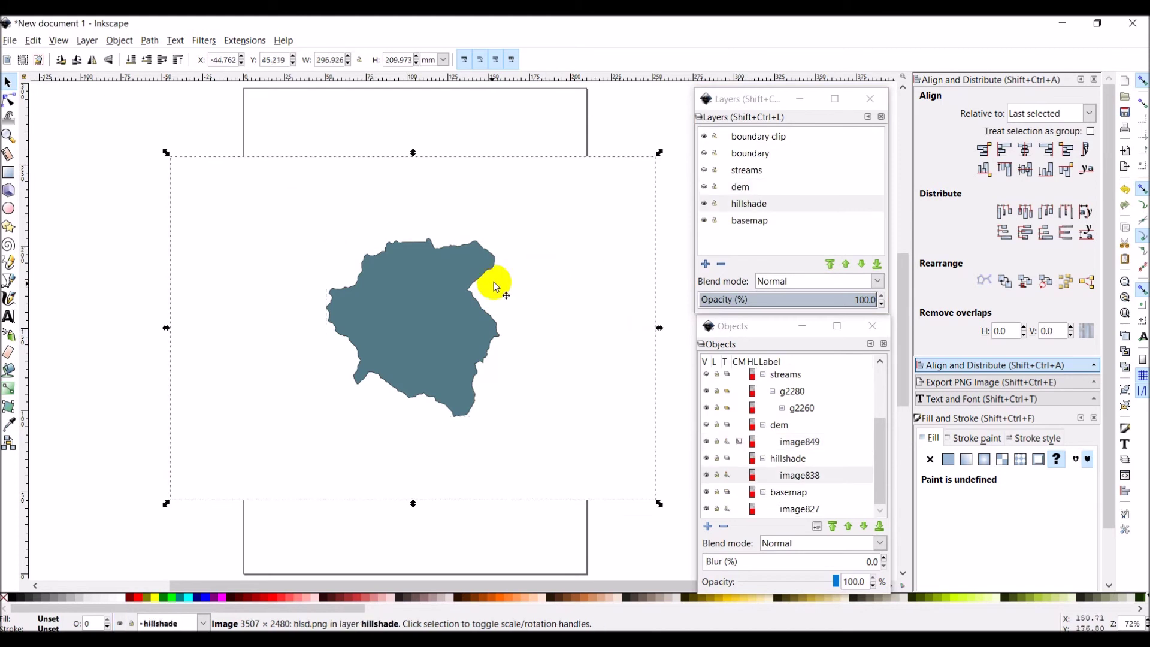
left_click(421, 313, "shift")
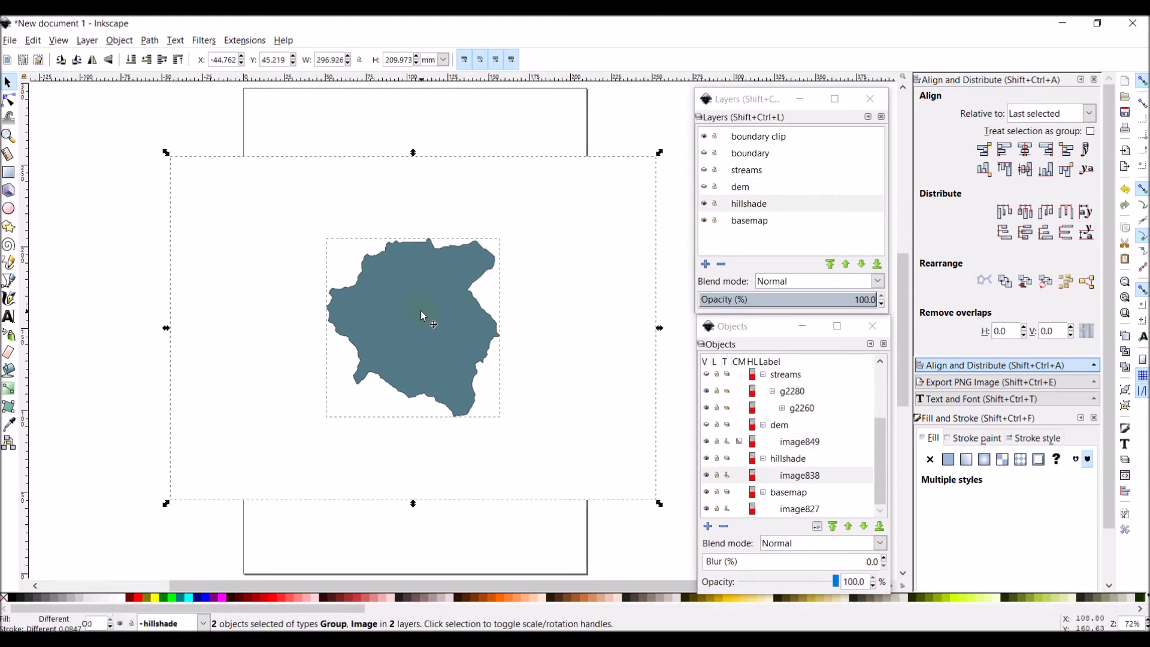
left_click(119, 41)
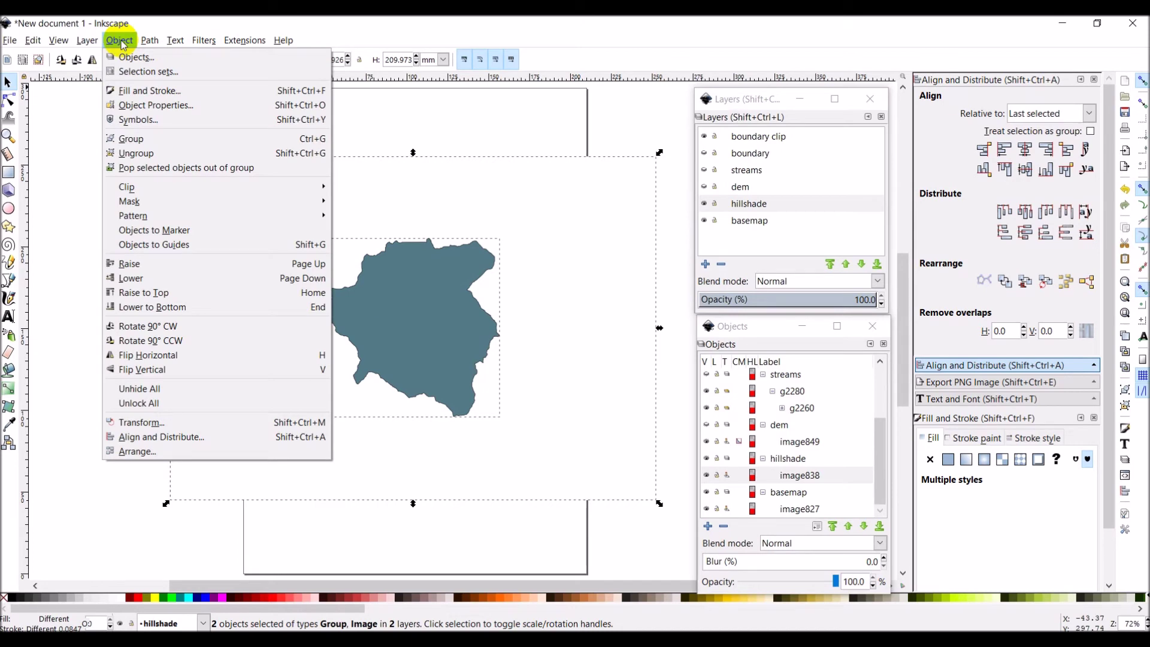
mouse_move(287, 187)
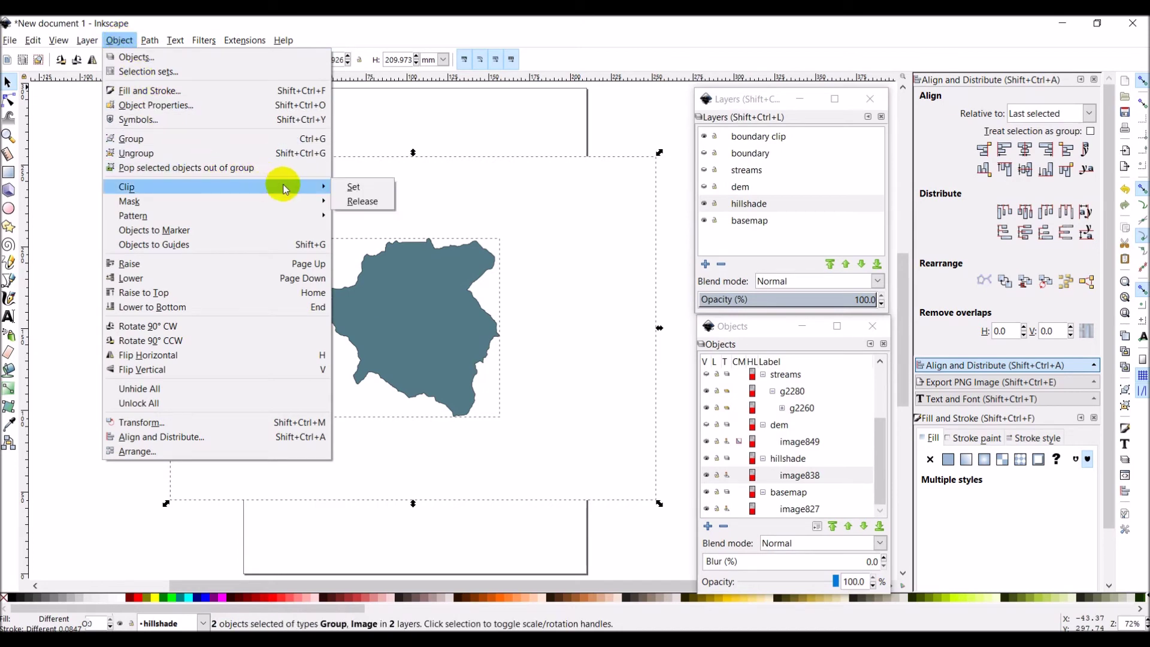
left_click(360, 184)
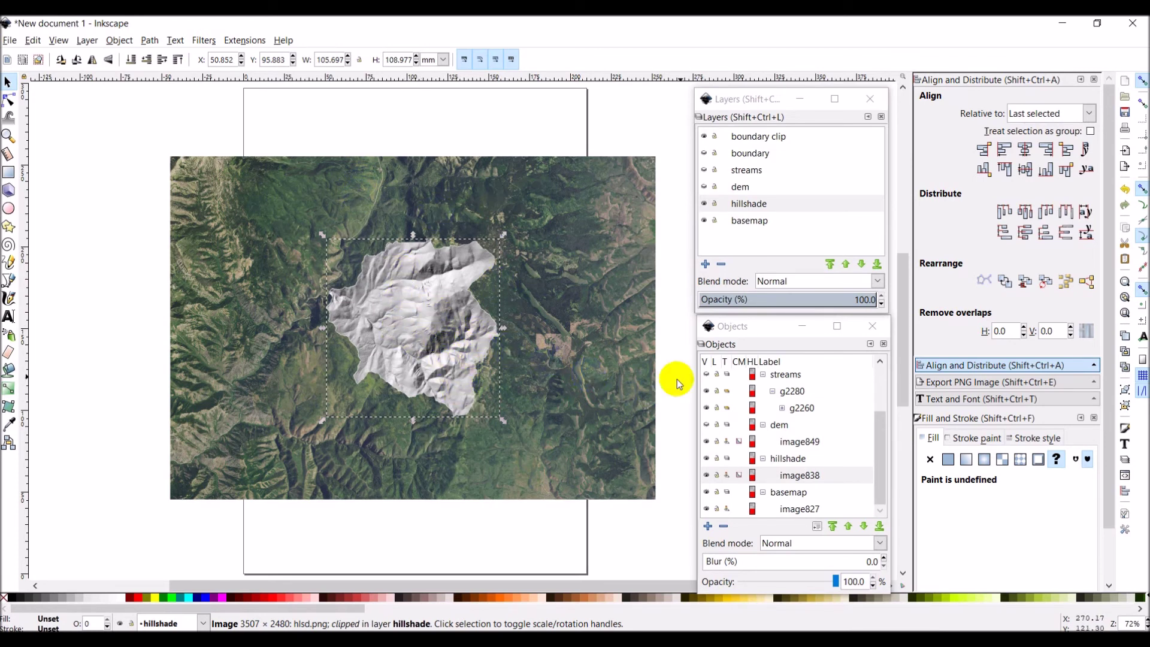
left_click(752, 226)
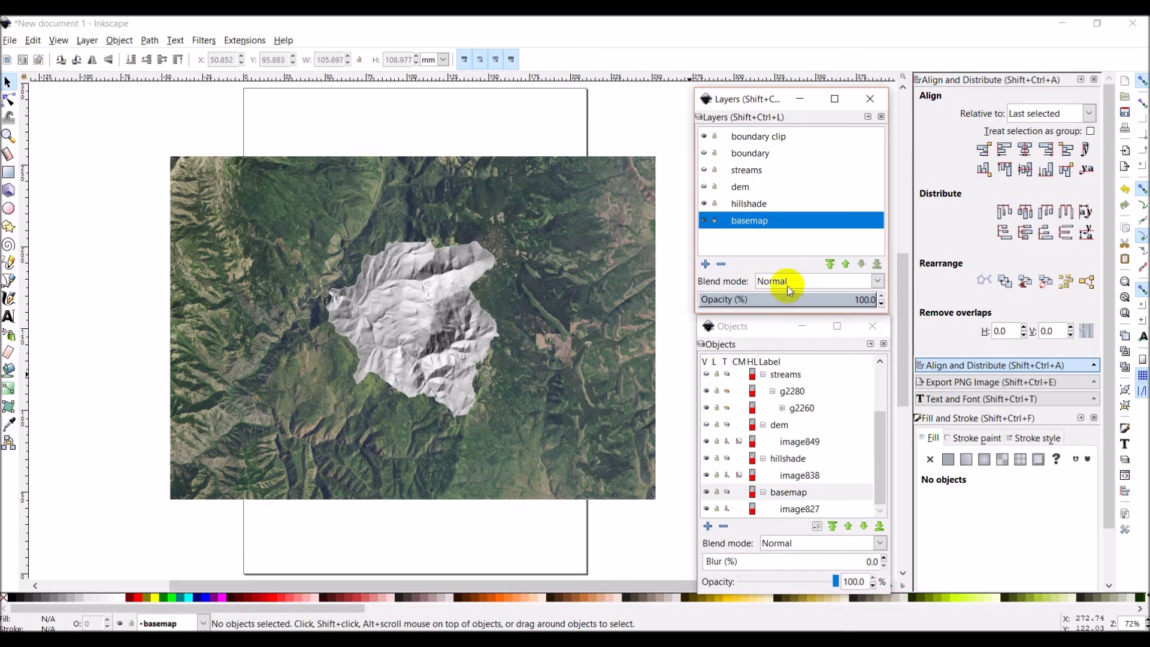
Add a layer named 'boundary imagery' positioned above the basemap layer
left_click(707, 264)
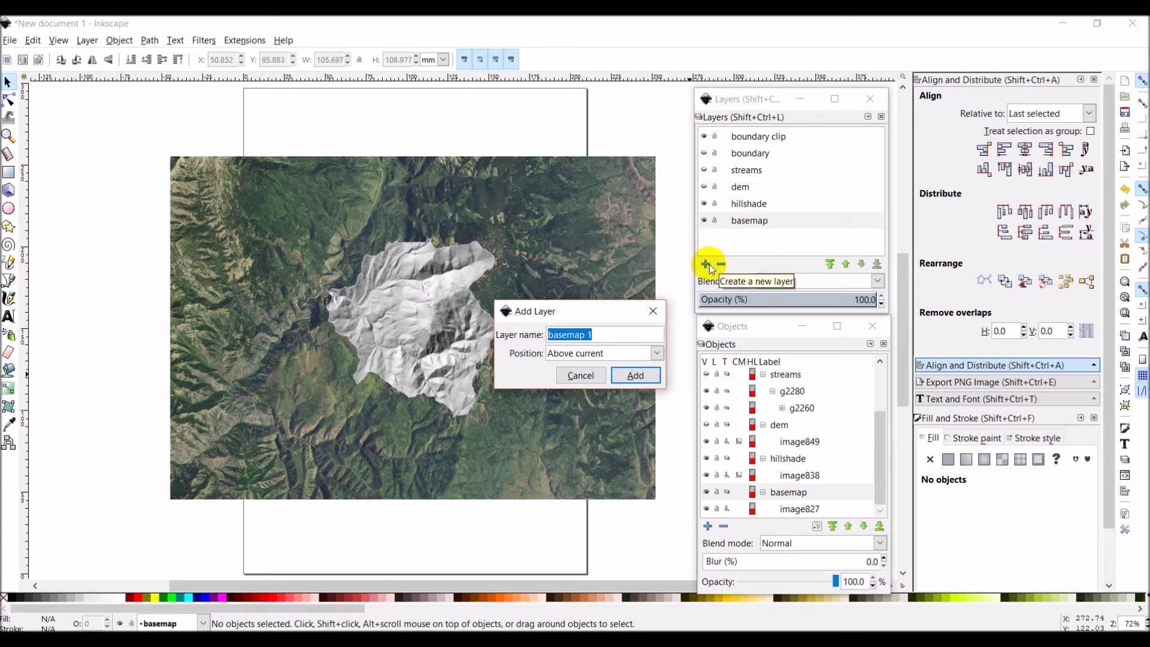
type("bou")
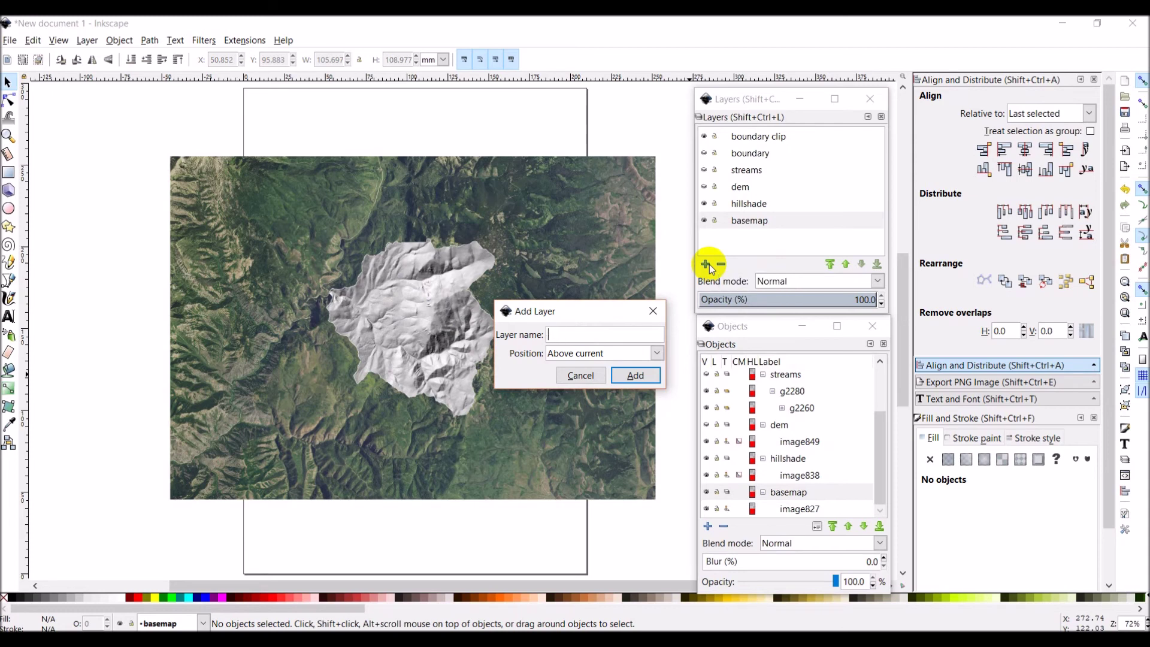
type("ndary imagery")
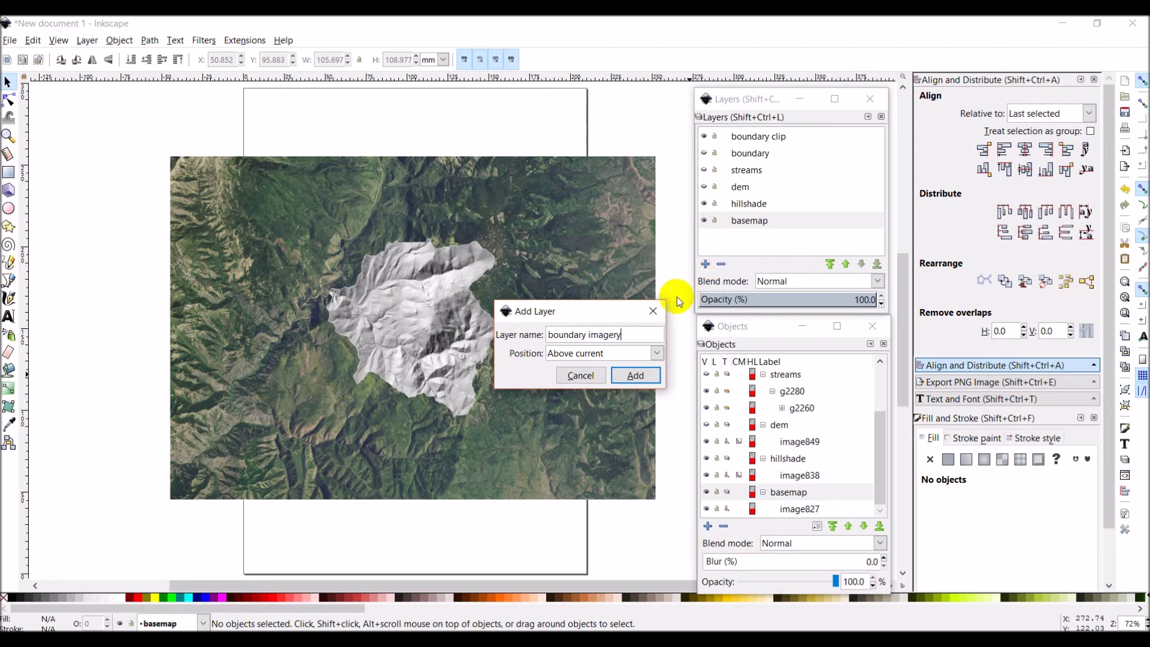
left_click(636, 377)
left_click(635, 376)
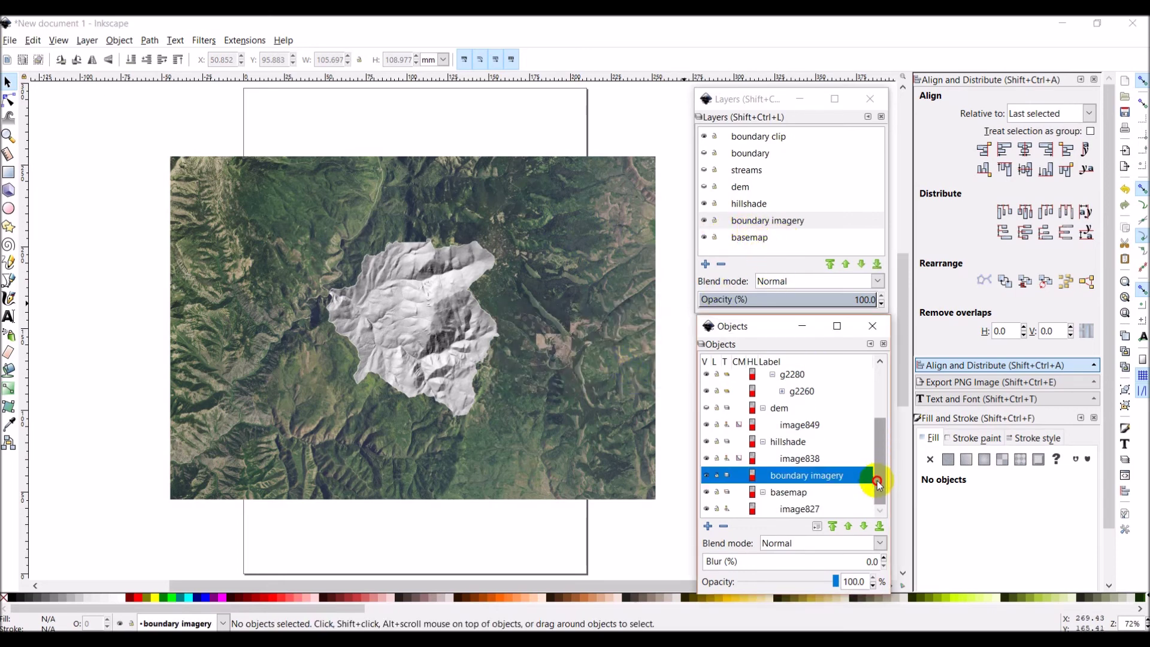
Paste the basemap image in place into the boundary imagery layer
left_click(816, 509)
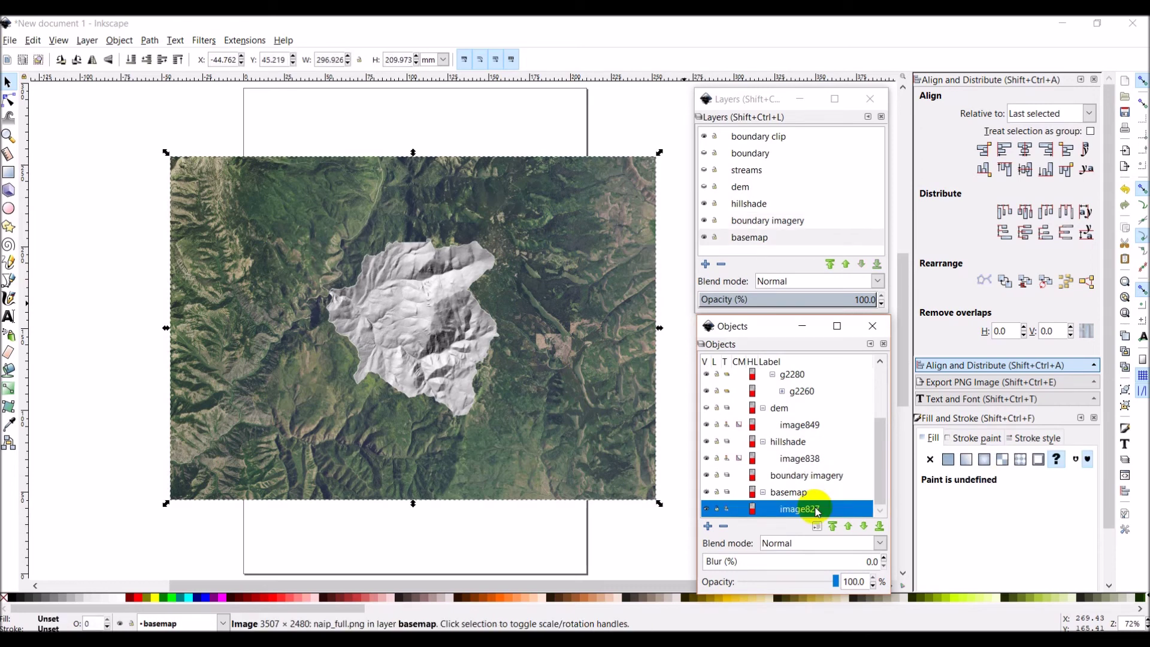
left_click(774, 227)
left_click(773, 227)
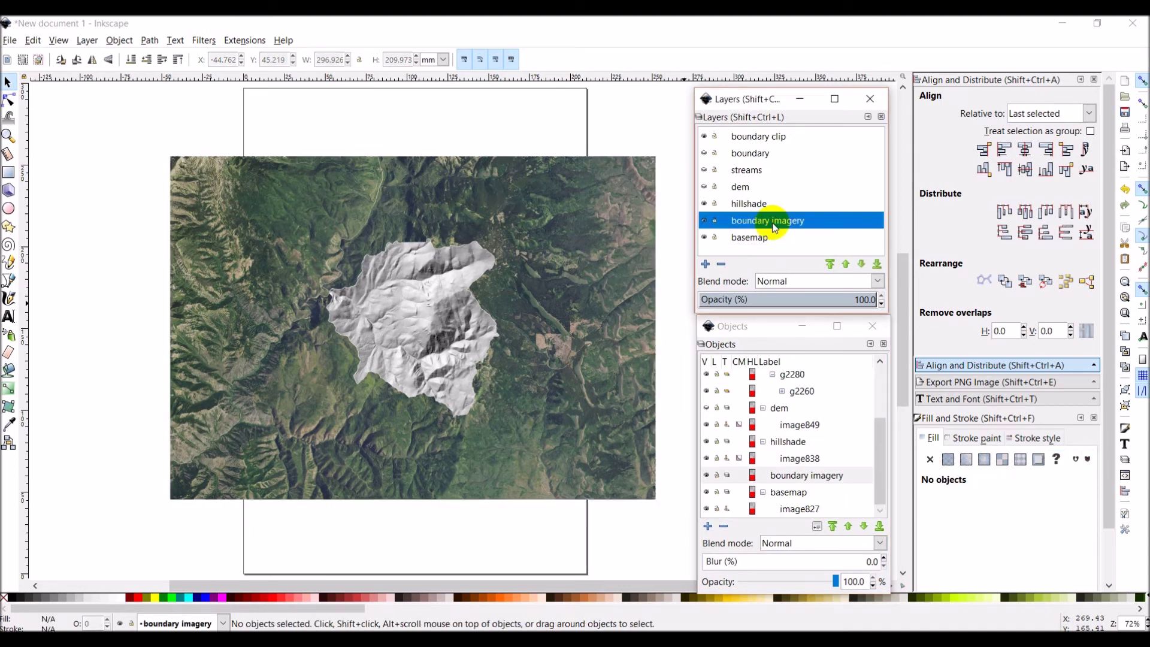
key("ctrl+alt+v")
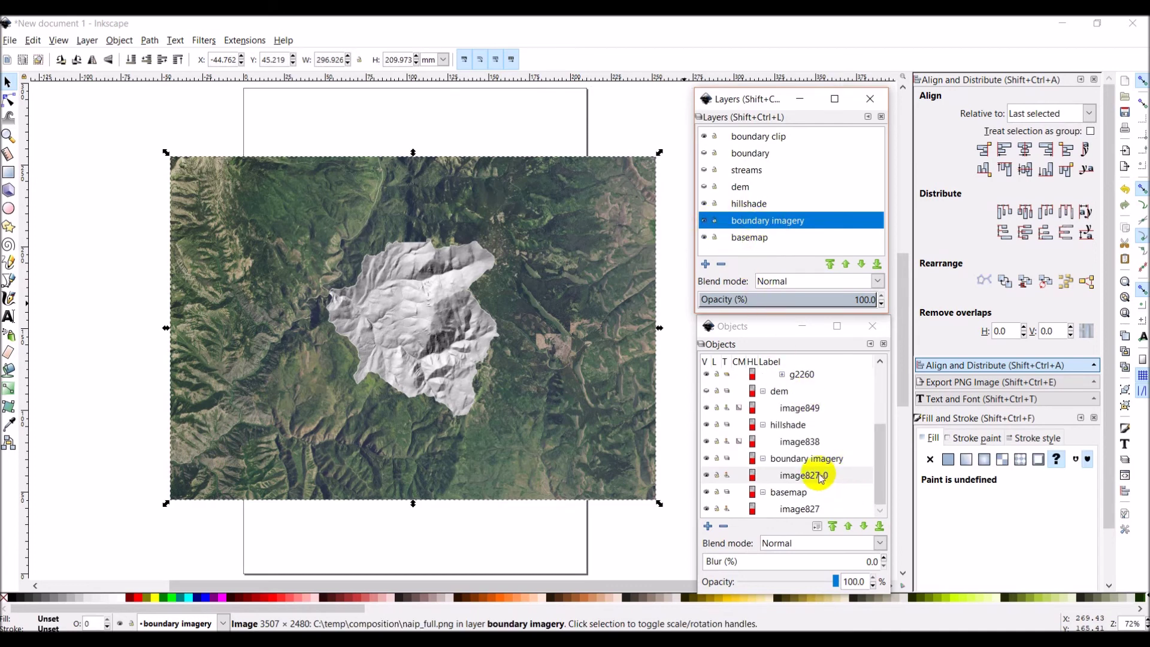
Hide the basemap and hillshade layers and unhide the watershed boundary clip shape
left_click(706, 238)
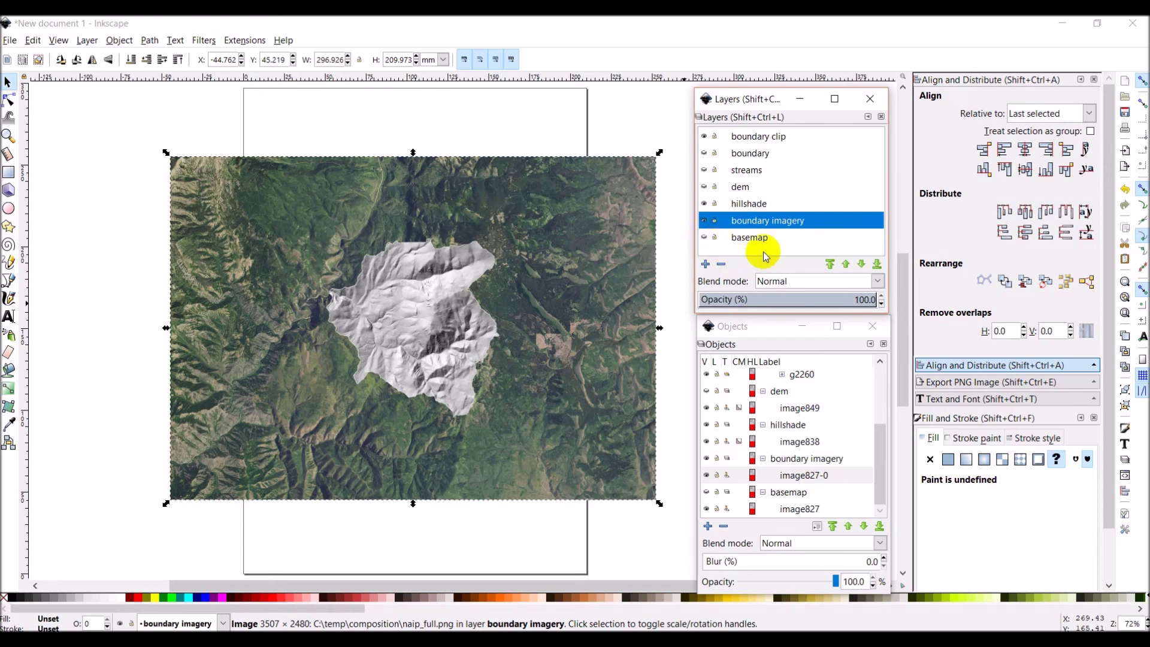
left_click(705, 205)
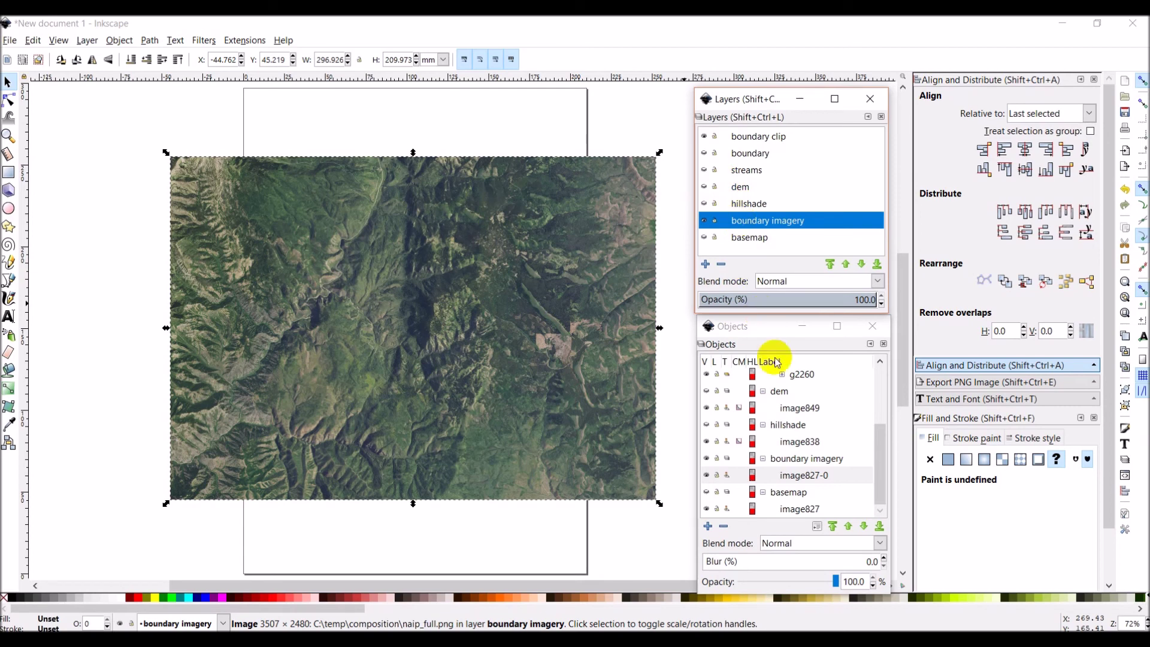
left_click_drag(887, 445, 881, 368)
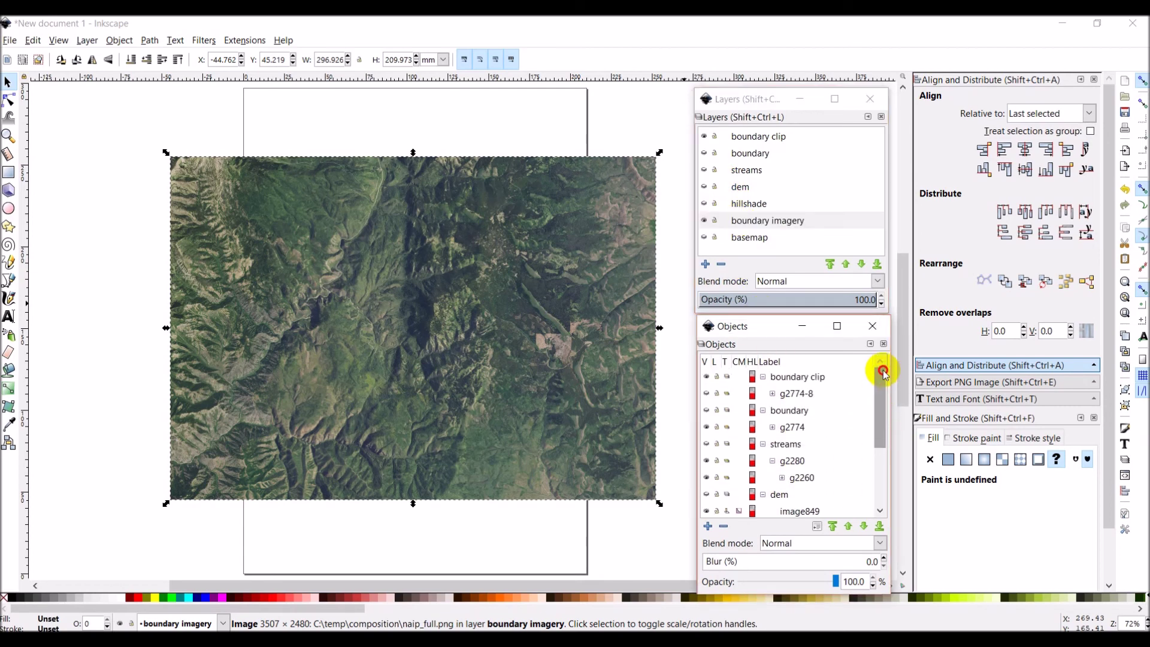
left_click(707, 393)
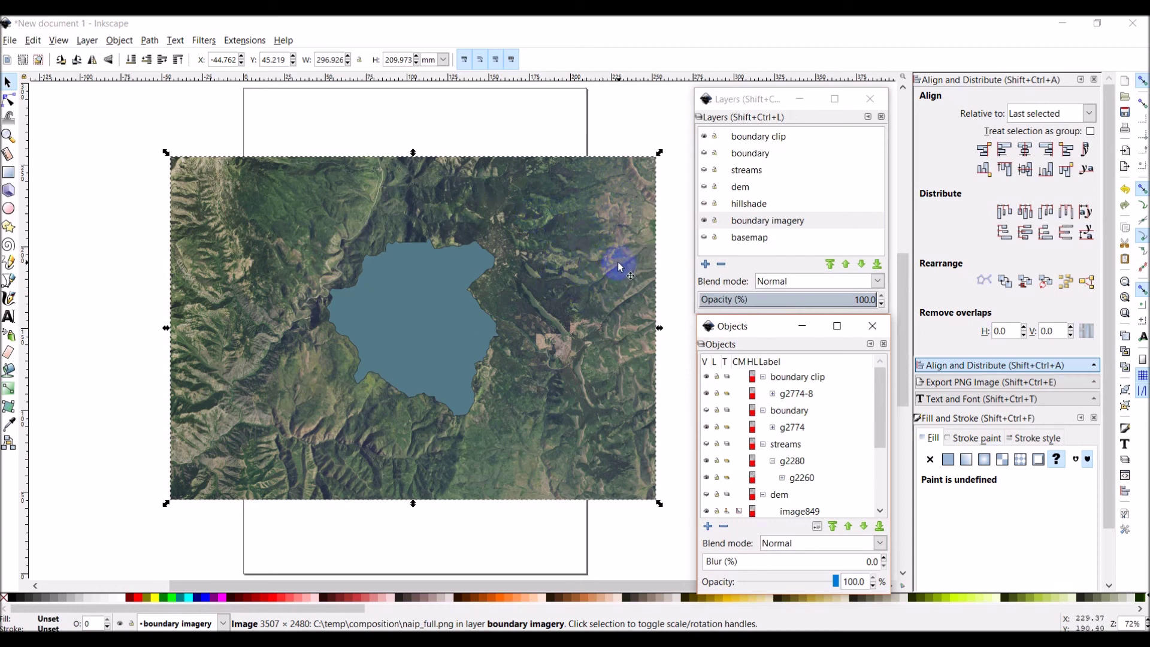
Clip the copied image827-0 to the watershed outline with Object > Clip > Set, then deselect
left_click(434, 317, "shift")
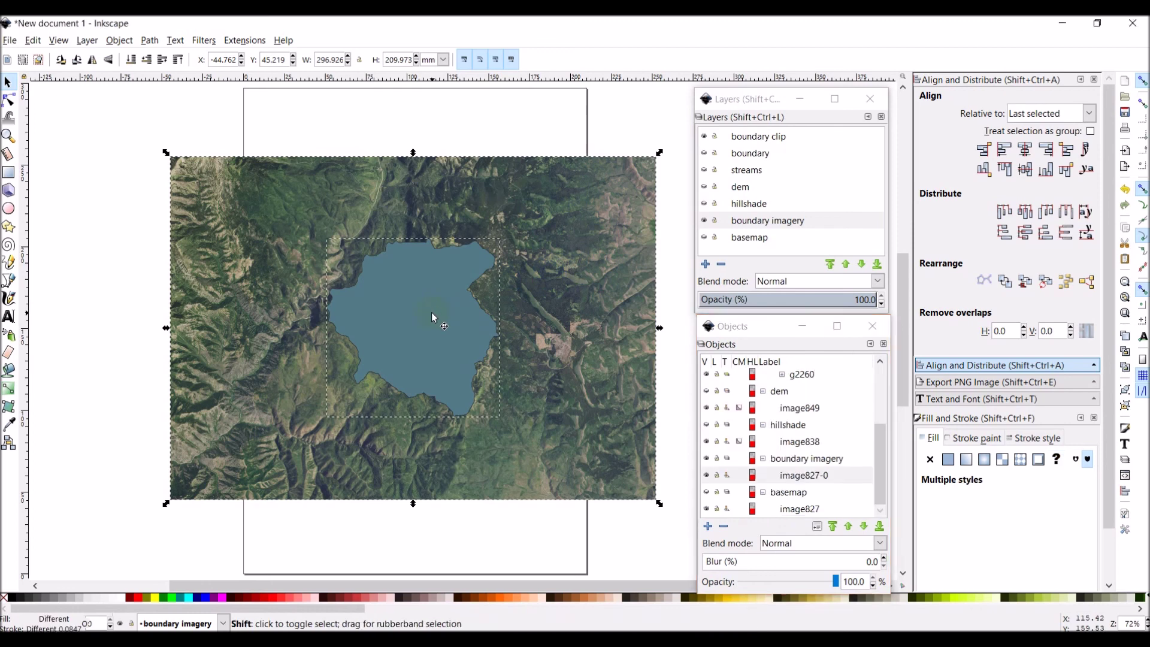
left_click(149, 40)
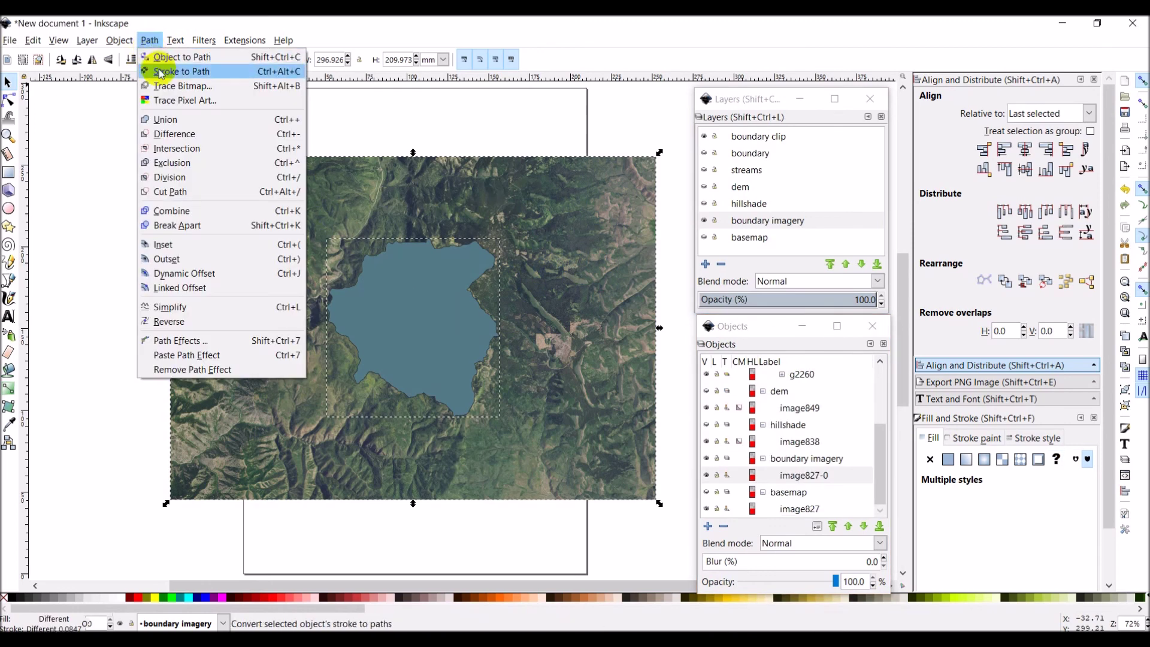
mouse_move(119, 40)
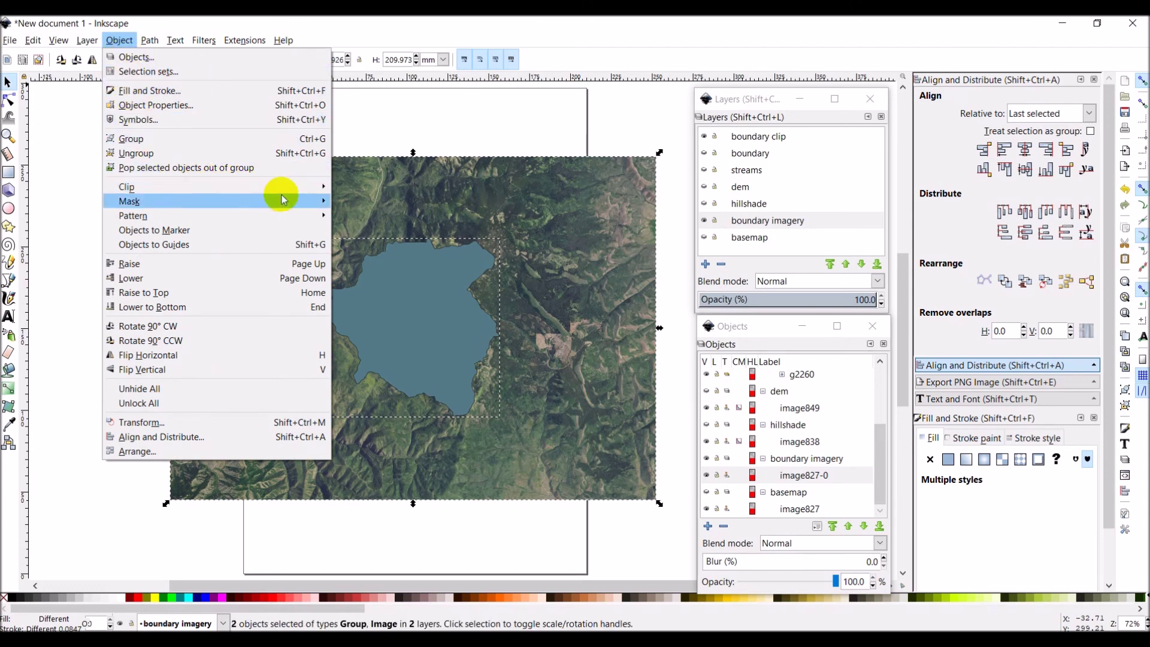
mouse_move(311, 186)
left_click(349, 189)
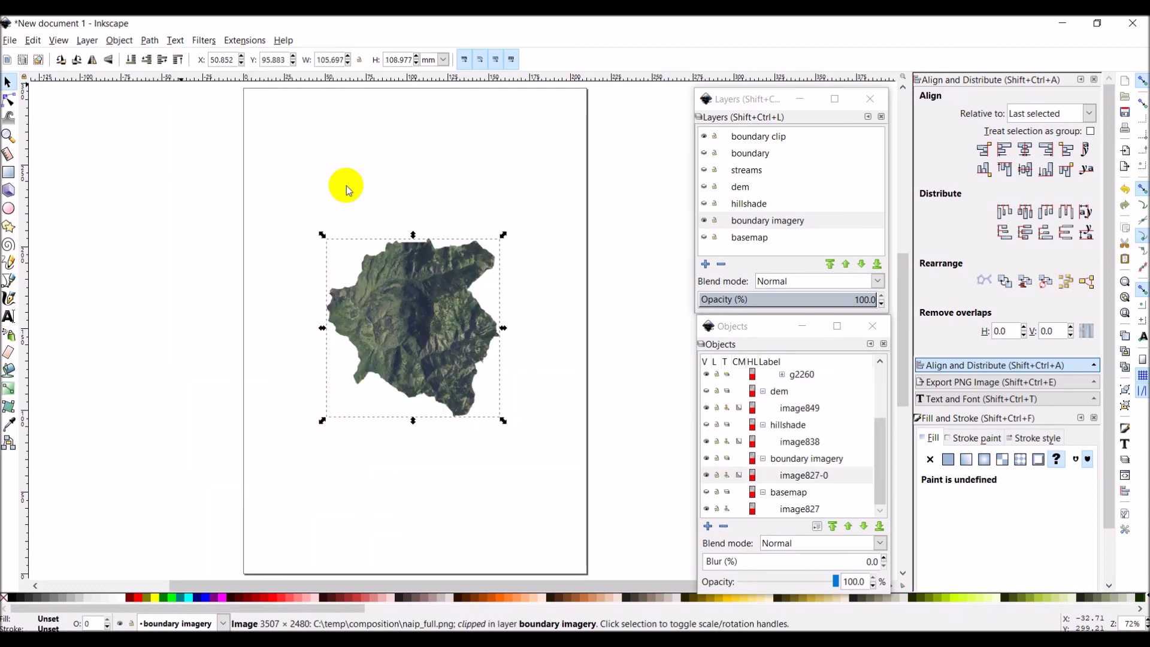
left_click(559, 221)
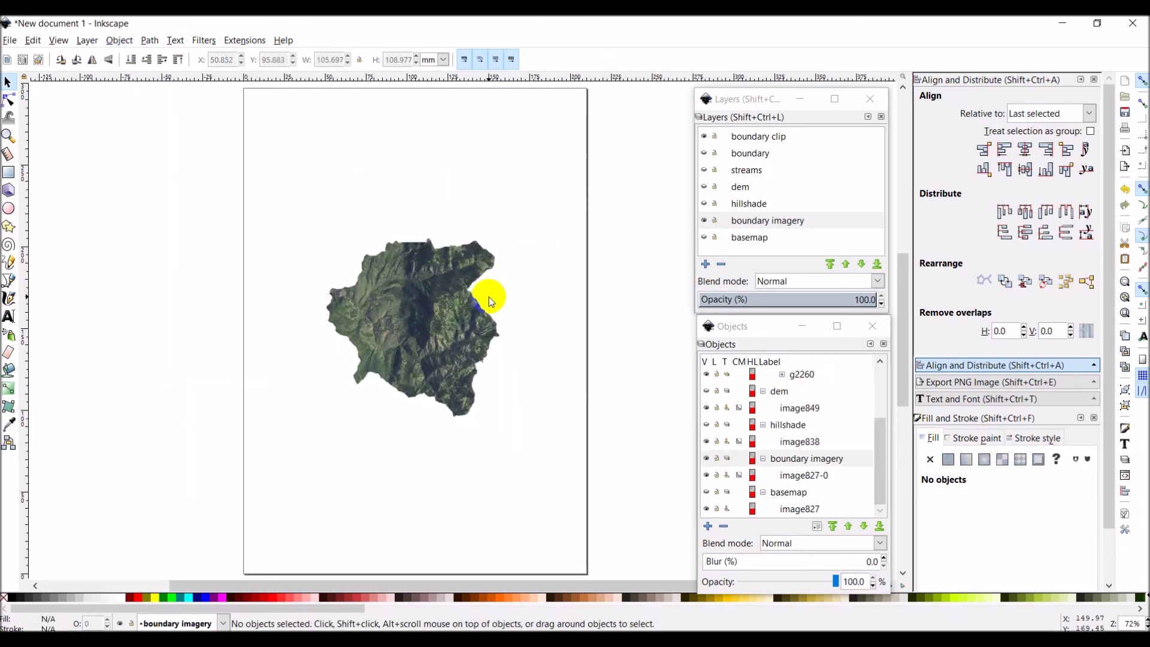
Hide boundary imagery and make basemap, hillshade, dem, streams and boundary layers visible again
left_click(706, 238)
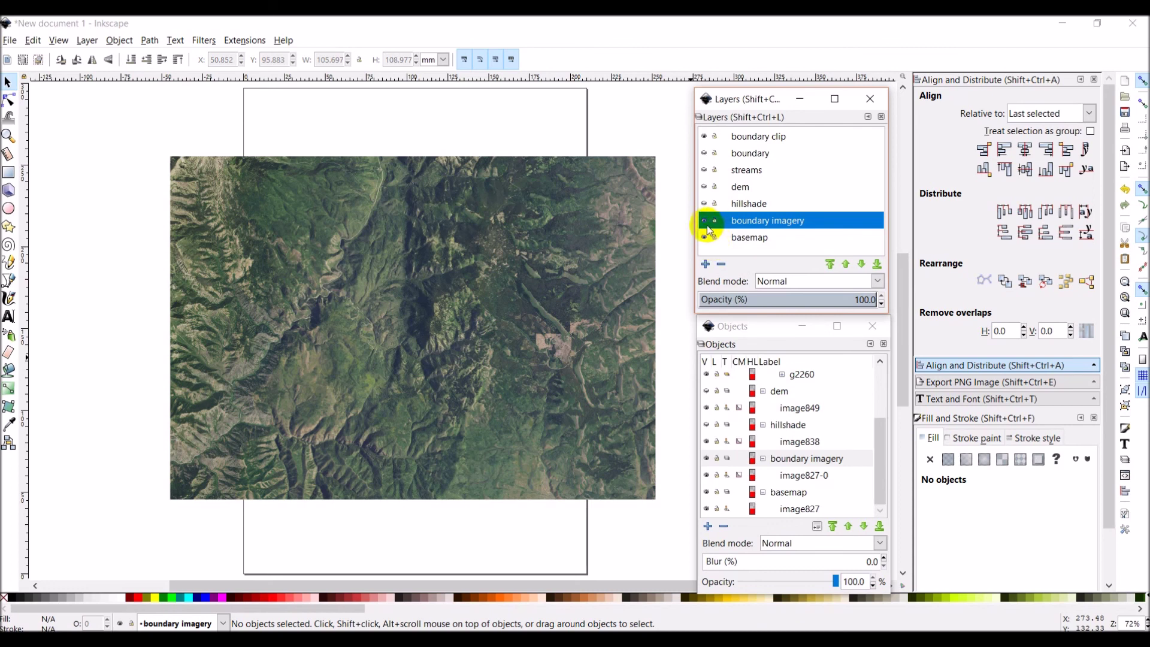
left_click(705, 221)
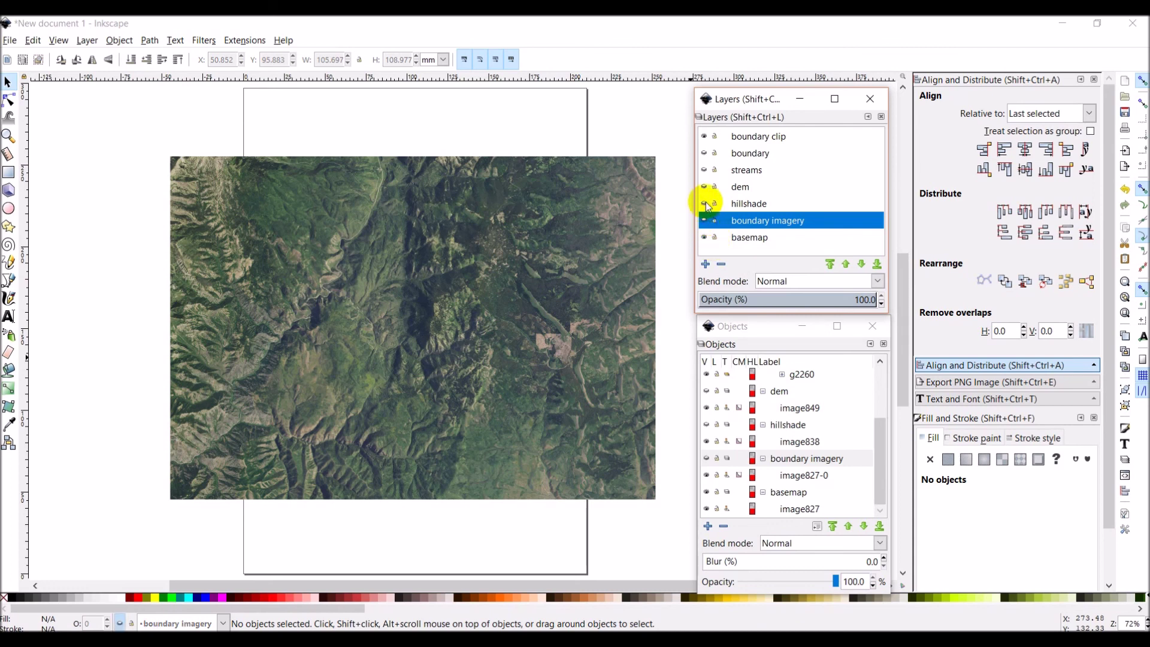
left_click(705, 203)
left_click(705, 187)
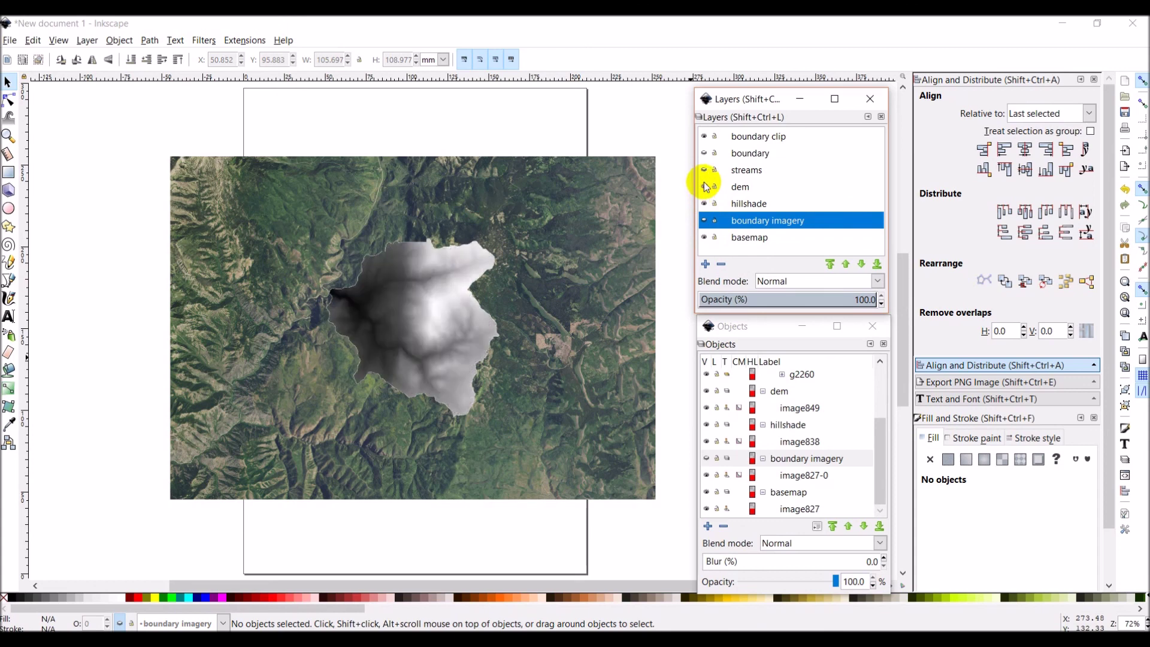
left_click(705, 170)
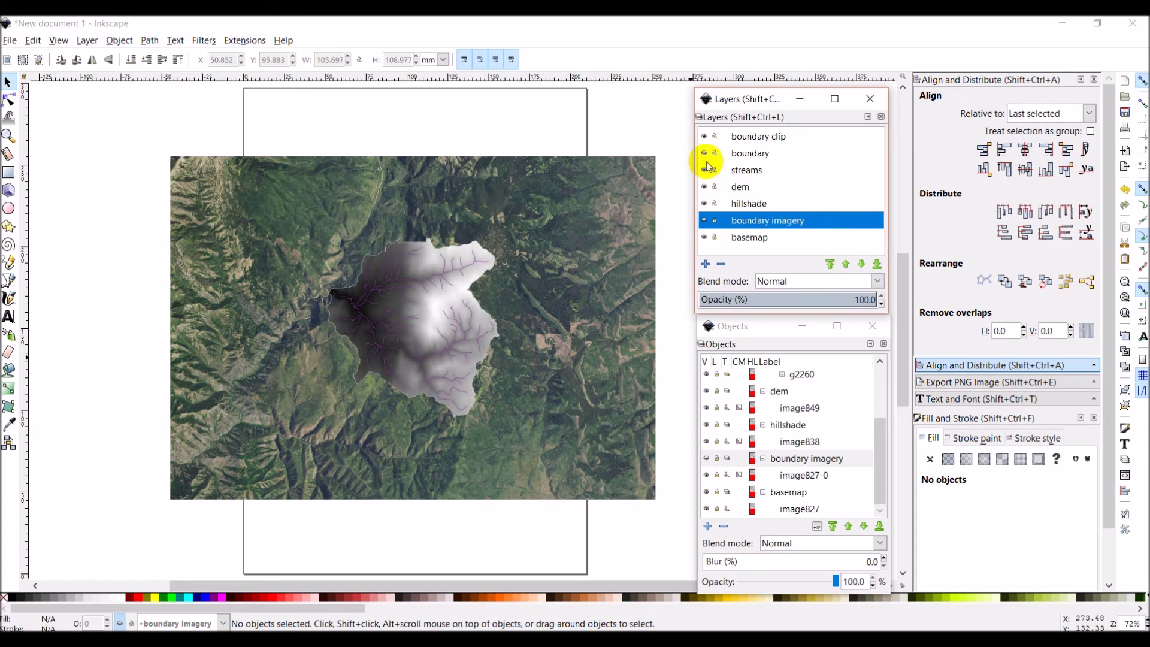
left_click(705, 154)
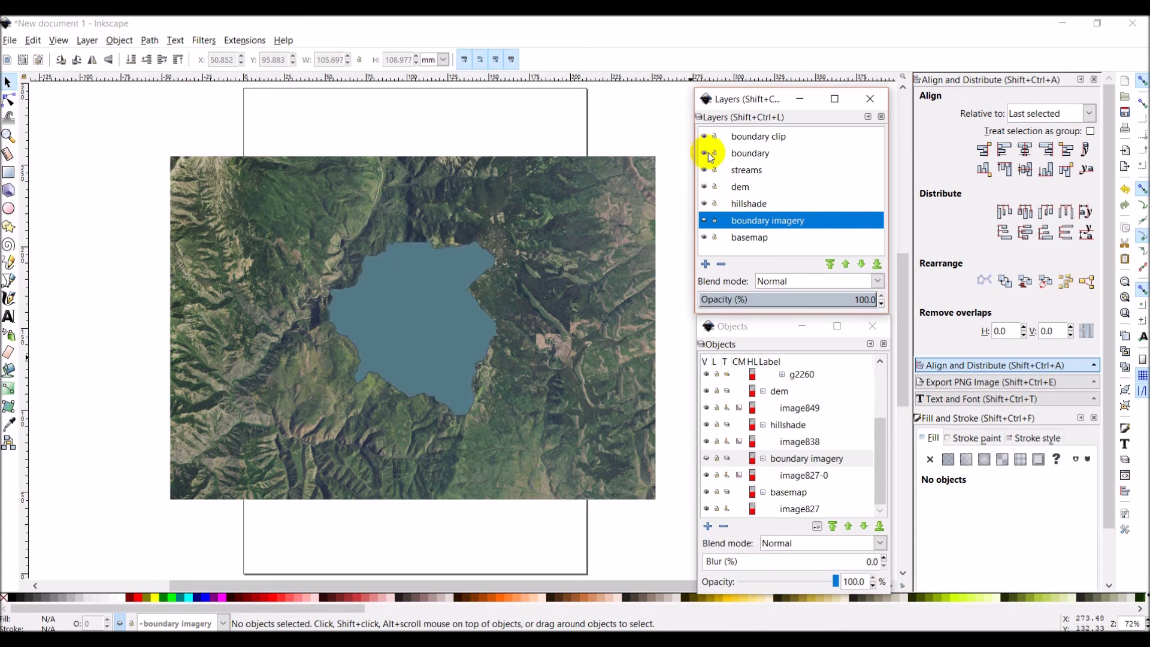